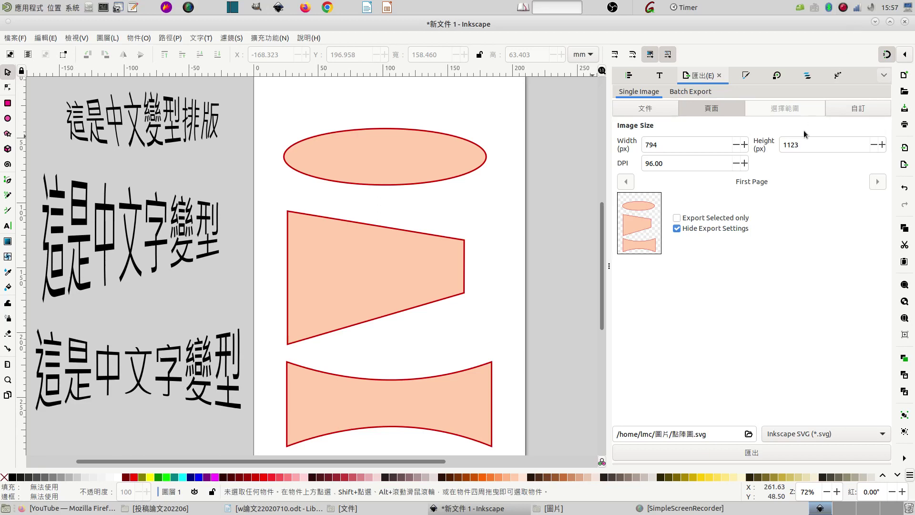
Start a new blank Inkscape document.
{"action": "left_click", "coordinate": [688, 10]}
{"action": "left_click", "coordinate": [15, 37]}
{"action": "left_click", "coordinate": [22, 51]}
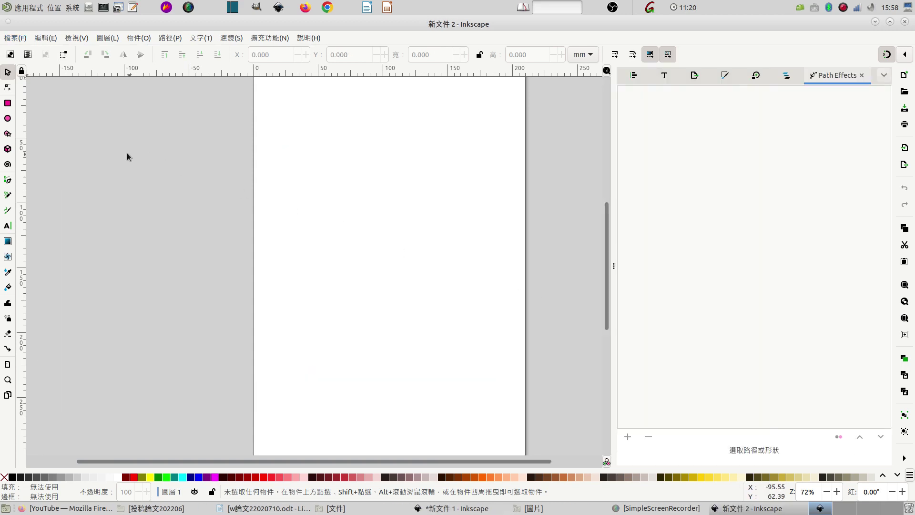
Draw a closed four-cornered shape with the Pen tool and select it.
{"action": "left_click", "coordinate": [7, 181]}
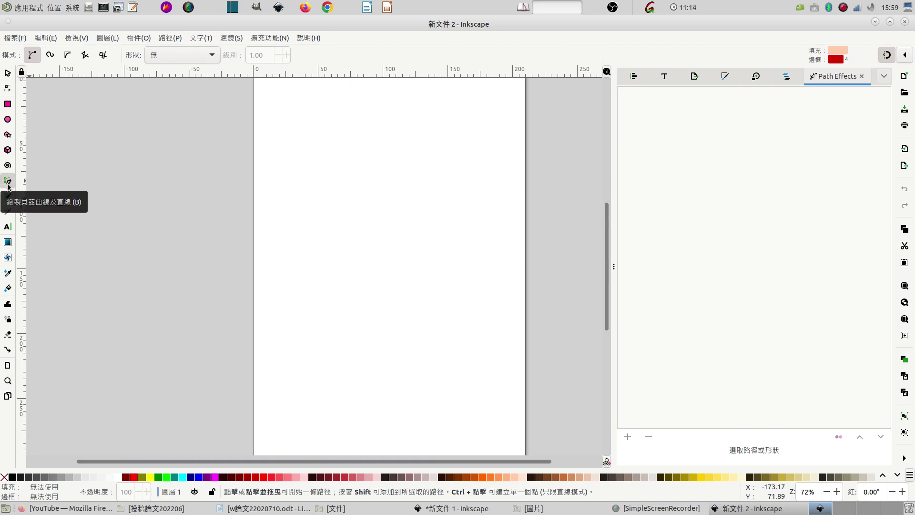
{"action": "left_click", "coordinate": [294, 123]}
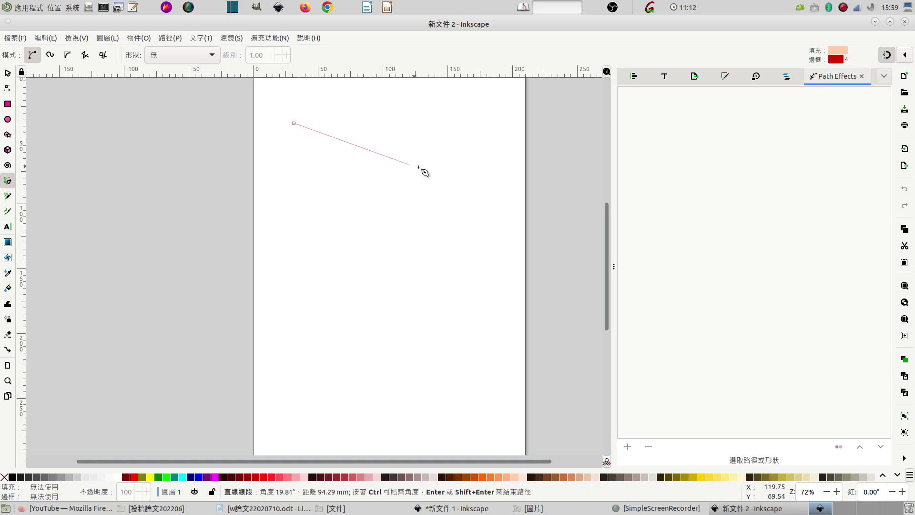
{"action": "left_click", "coordinate": [429, 162]}
{"action": "left_click", "coordinate": [430, 213]}
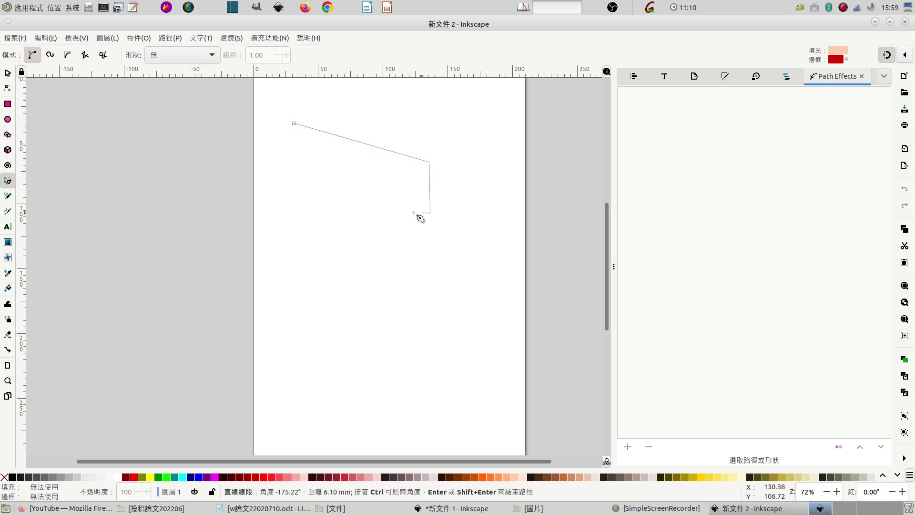
{"action": "left_click", "coordinate": [273, 215]}
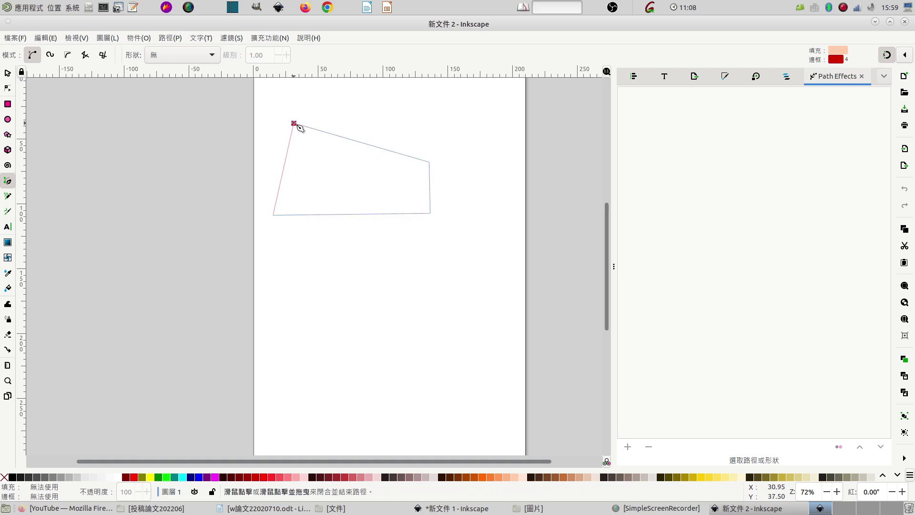
{"action": "left_click", "coordinate": [294, 124]}
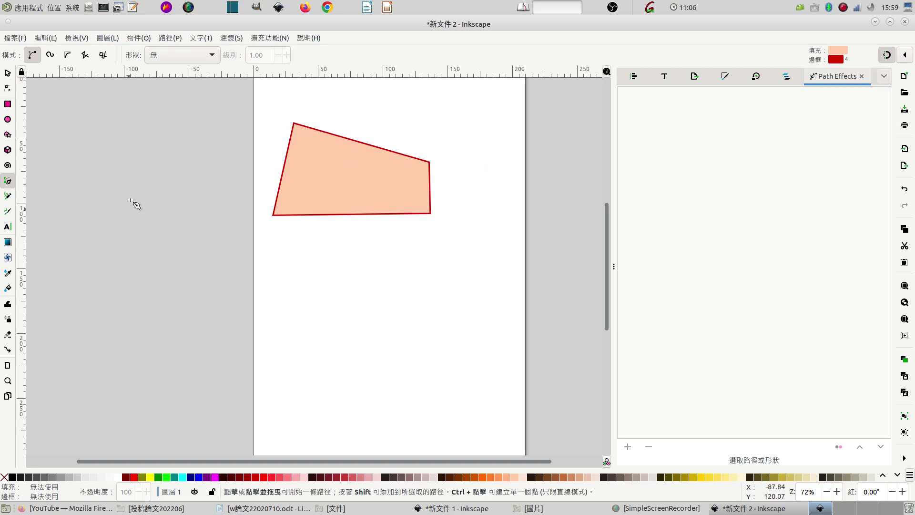
{"action": "left_click", "coordinate": [11, 71]}
Move the quadrilateral up and type 這是中文字變型 below it using Chinese input.
{"action": "left_click_drag", "start_coordinate": [344, 157], "coordinate": [352, 128]}
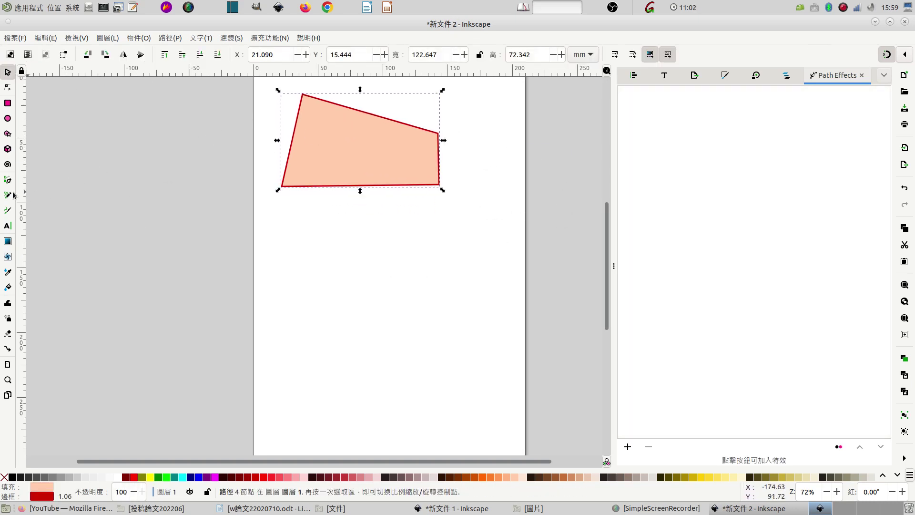
{"action": "left_click", "coordinate": [8, 226]}
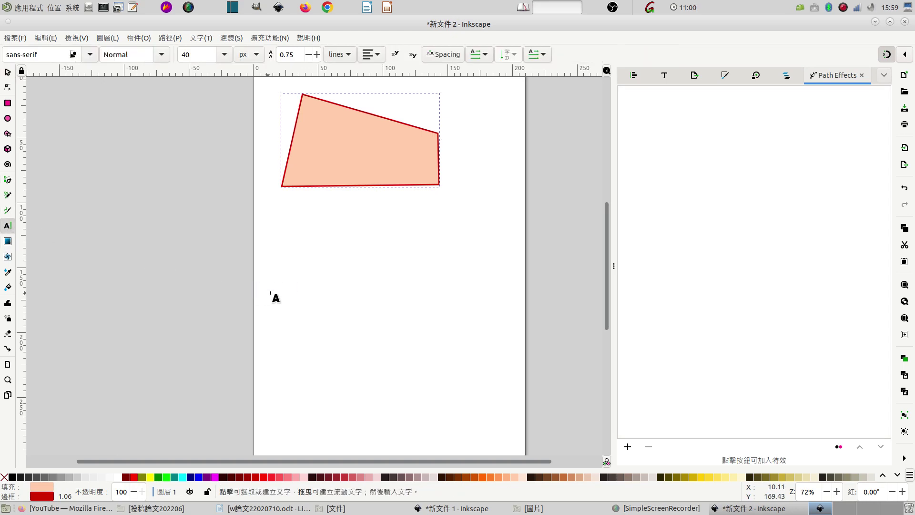
{"action": "left_click", "coordinate": [320, 223]}
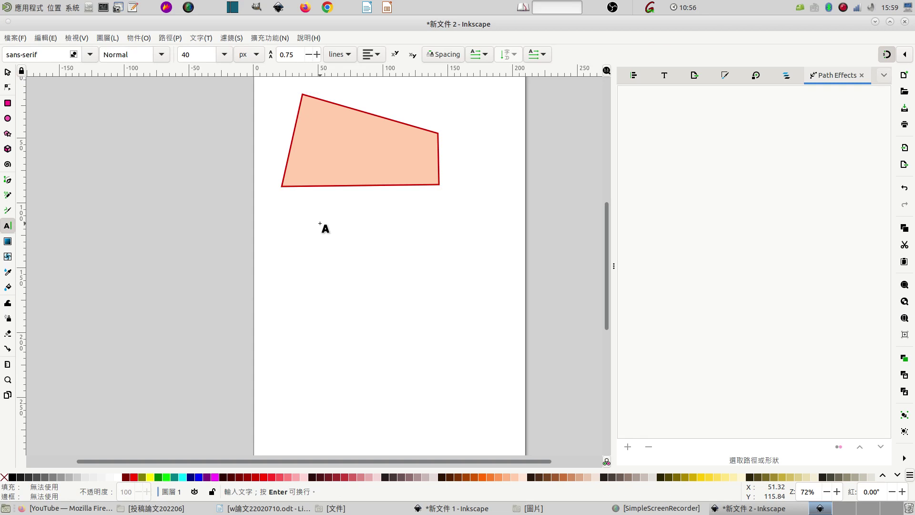
{"action": "type", "text": "10"}
{"action": "key", "text": "BackSpace"}
{"action": "key", "text": "BackSpace"}
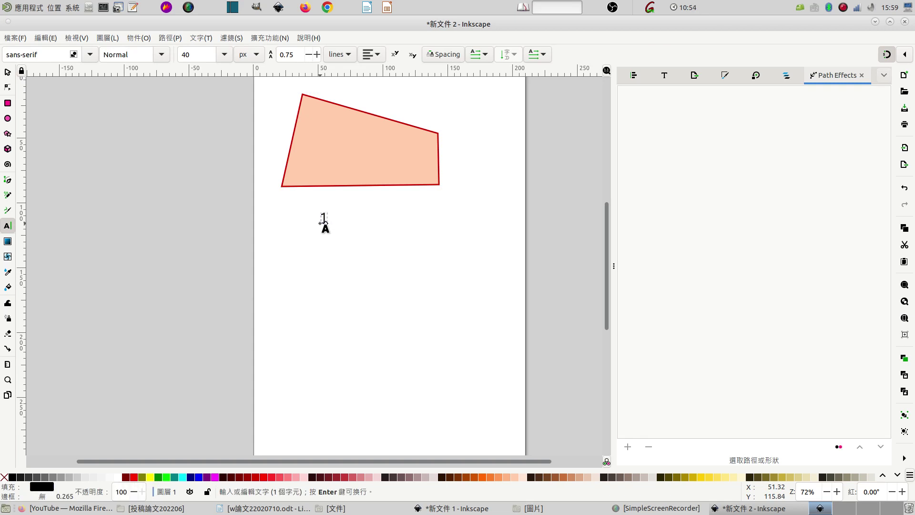
{"action": "key", "text": "BackSpace"}
{"action": "key", "text": "ctrl+space"}
{"action": "type", "text": "這是"}
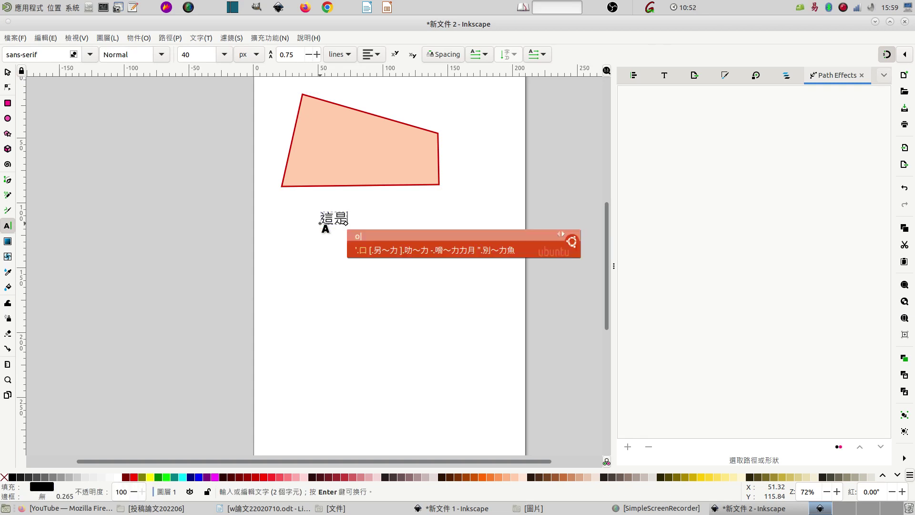
{"action": "type", "text": "中文字"}
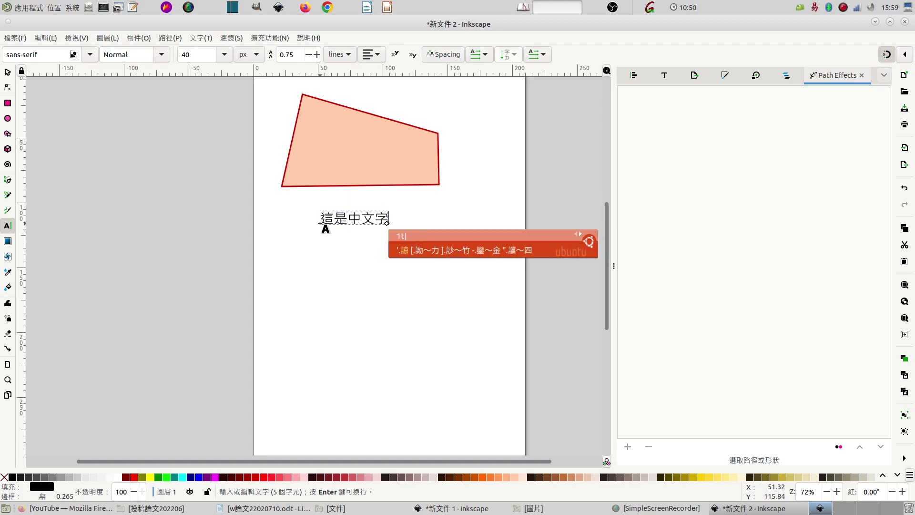
{"action": "type", "text": "變eu型"}
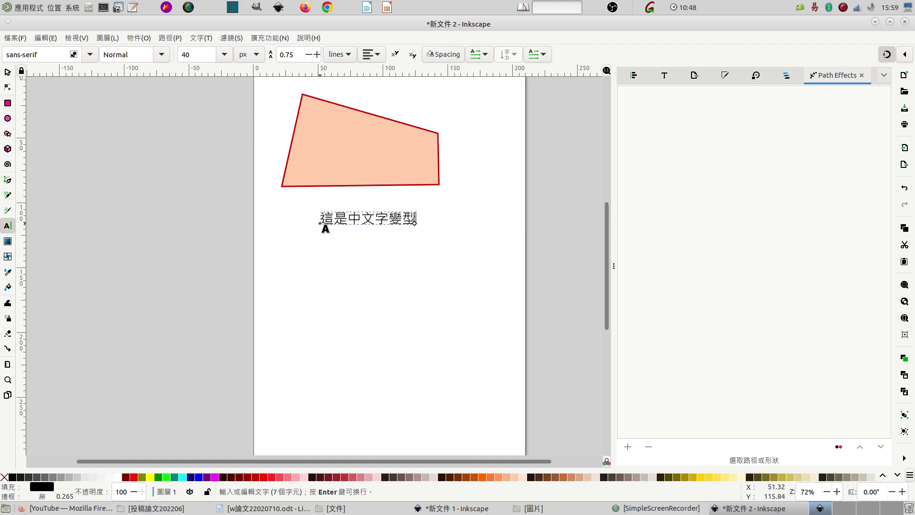
Select the text object and bring up the Text and Font settings.
{"action": "left_click", "coordinate": [8, 73]}
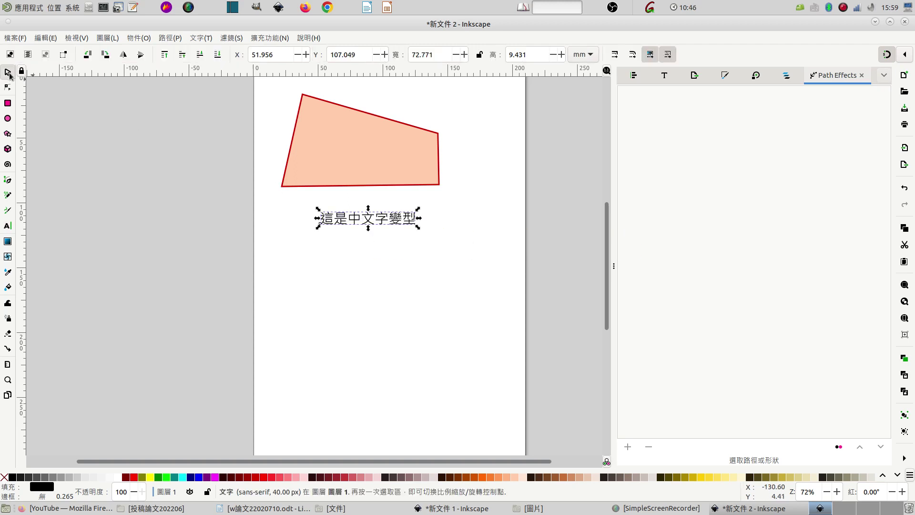
{"action": "left_click", "coordinate": [402, 222]}
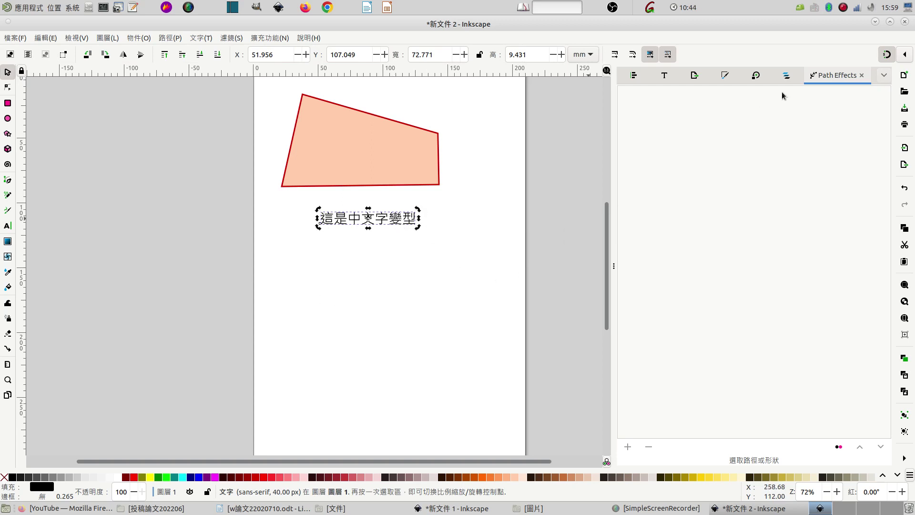
{"action": "left_click", "coordinate": [665, 75]}
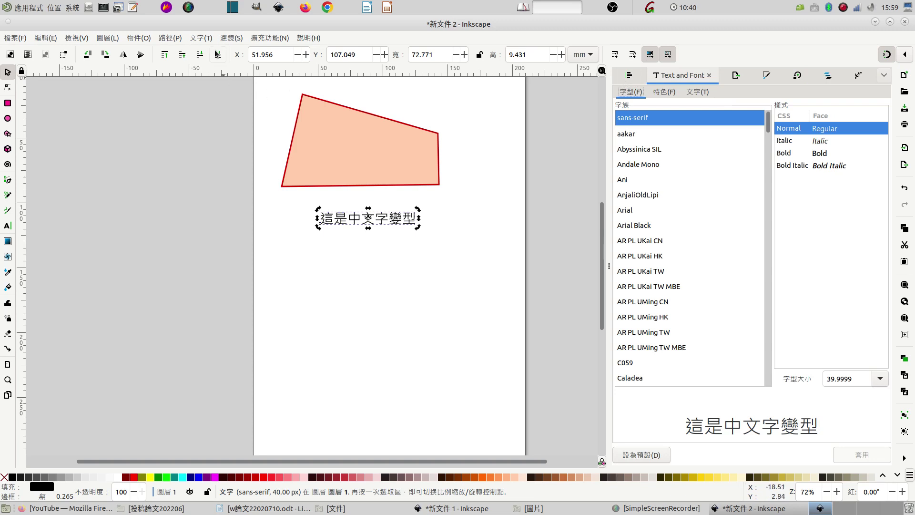
{"action": "left_click", "coordinate": [199, 40]}
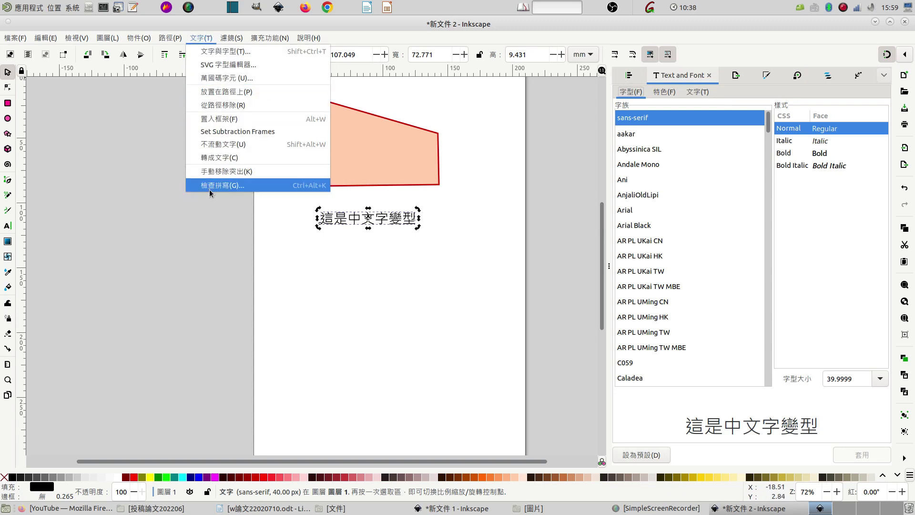
{"action": "left_click", "coordinate": [231, 38]}
{"action": "left_click", "coordinate": [200, 37]}
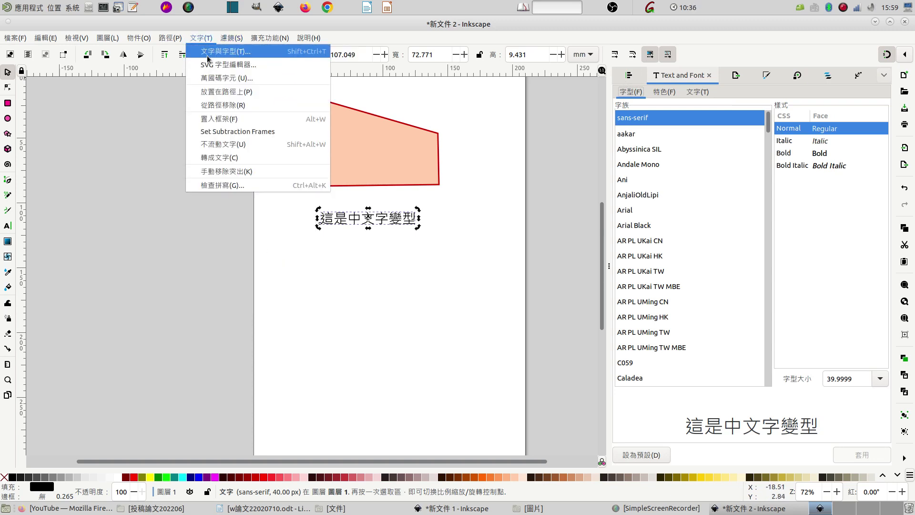
{"action": "left_click", "coordinate": [208, 57]}
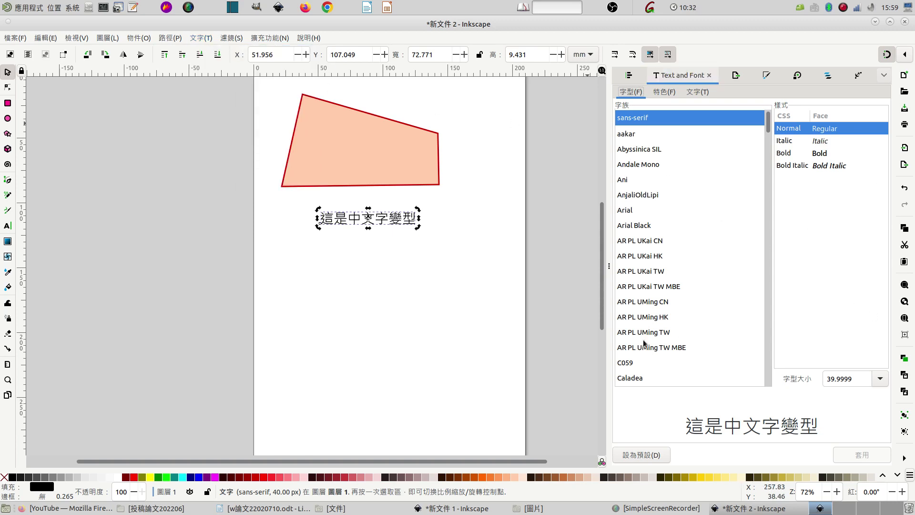
Apply the 華康粗明體 font to the text and nudge it slightly left.
{"action": "left_click_drag", "start_coordinate": [767, 125], "coordinate": [754, 376]}
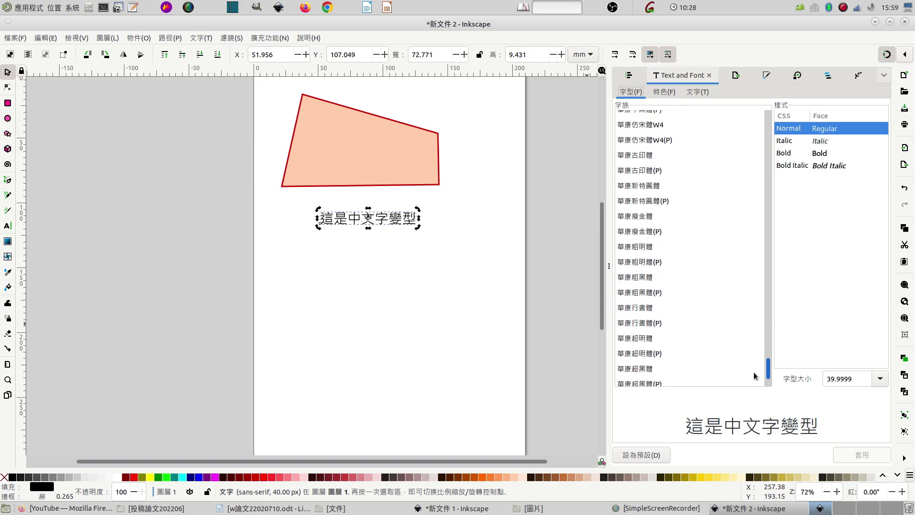
{"action": "left_click", "coordinate": [637, 215]}
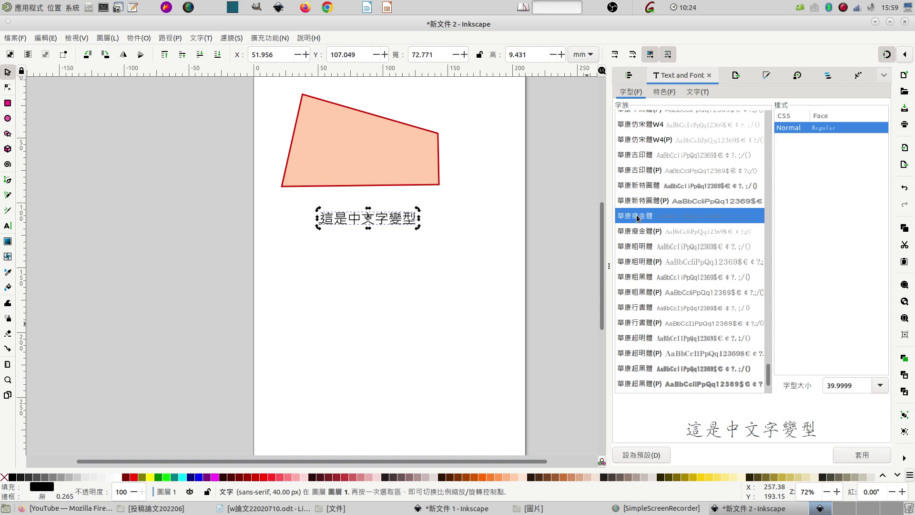
{"action": "left_click", "coordinate": [646, 250]}
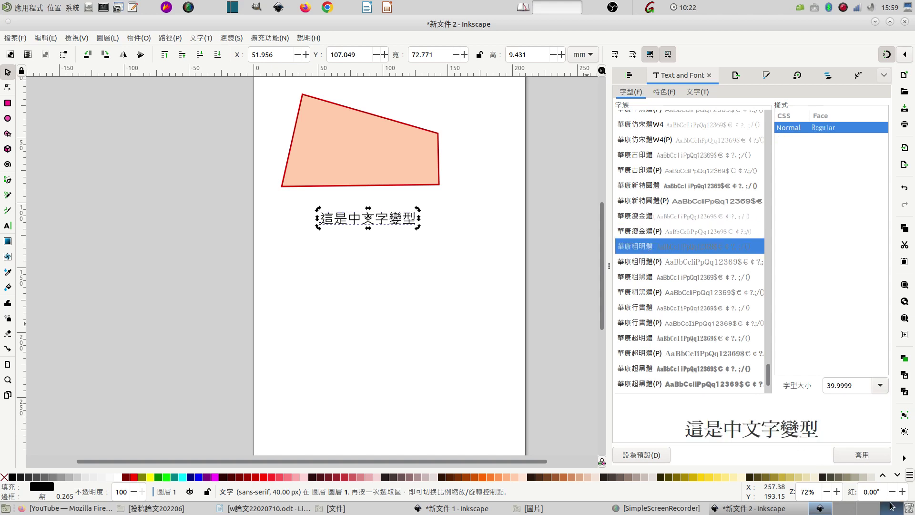
{"action": "left_click", "coordinate": [864, 460]}
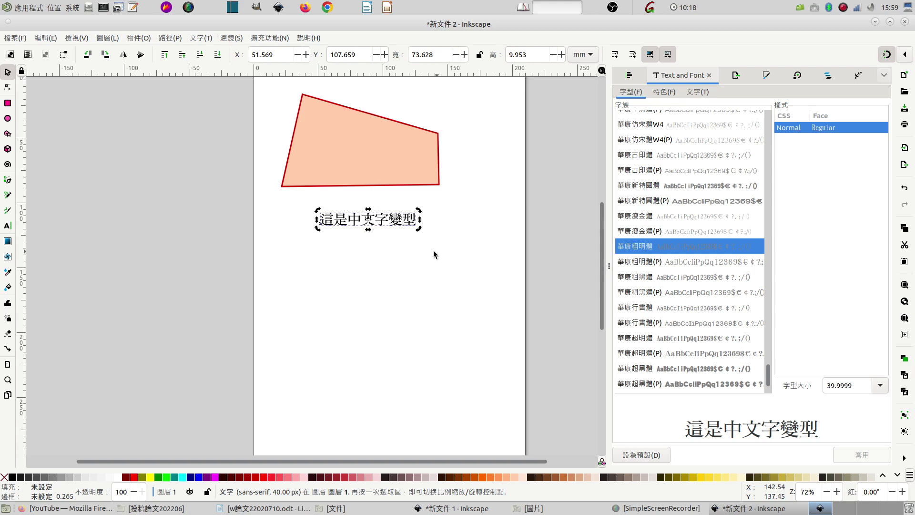
{"action": "left_click_drag", "start_coordinate": [397, 220], "coordinate": [380, 221]}
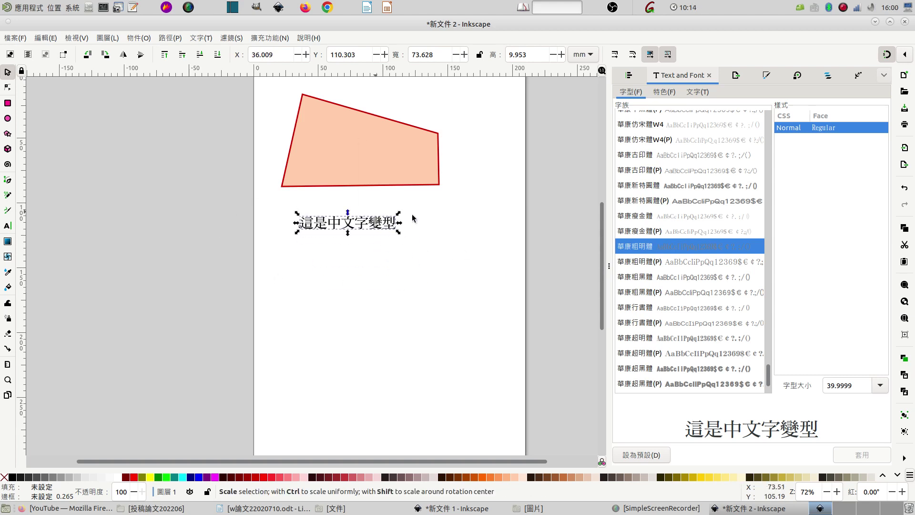
Convert the 這是中文字變型 text into seven outline paths with Object to Path.
{"action": "left_click", "coordinate": [167, 38]}
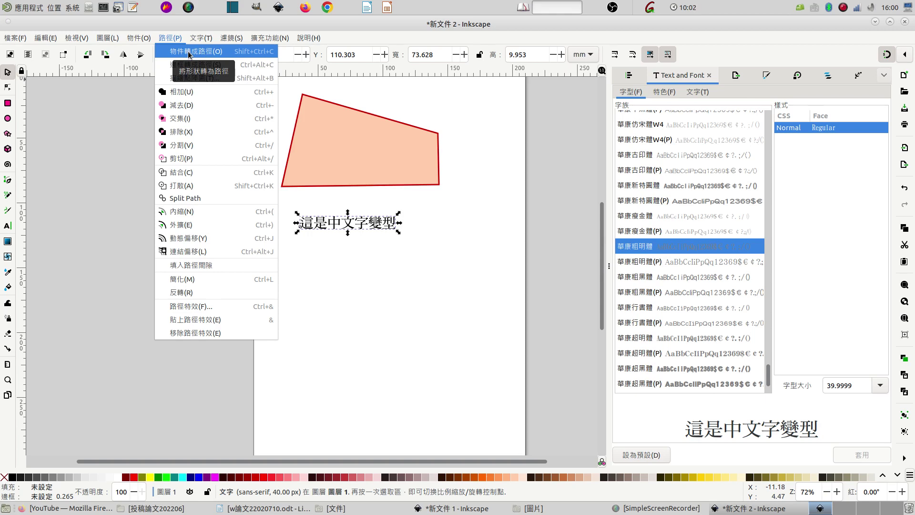
{"action": "left_click", "coordinate": [58, 149]}
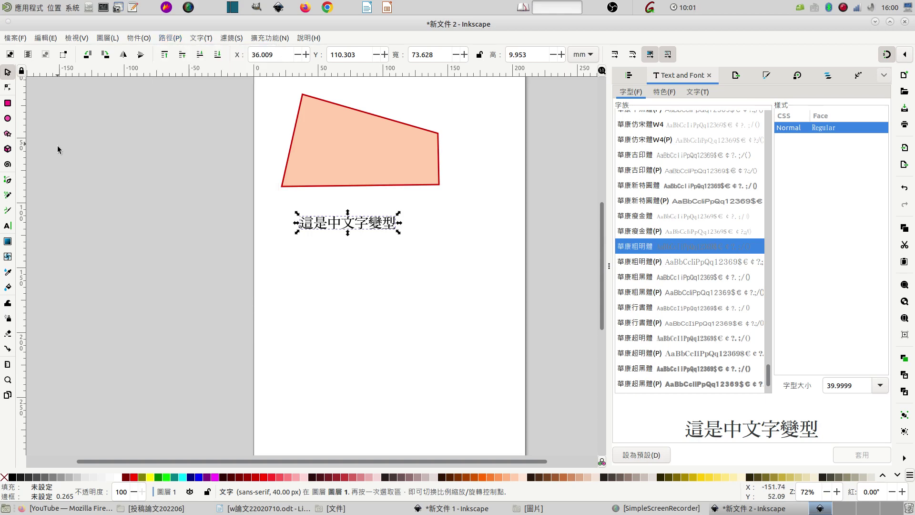
{"action": "left_click", "coordinate": [7, 226]}
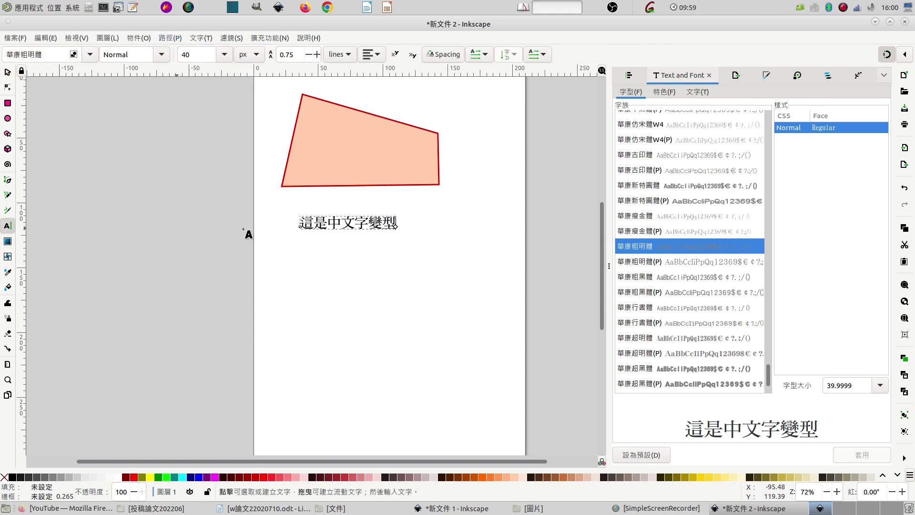
{"action": "left_click", "coordinate": [364, 221]}
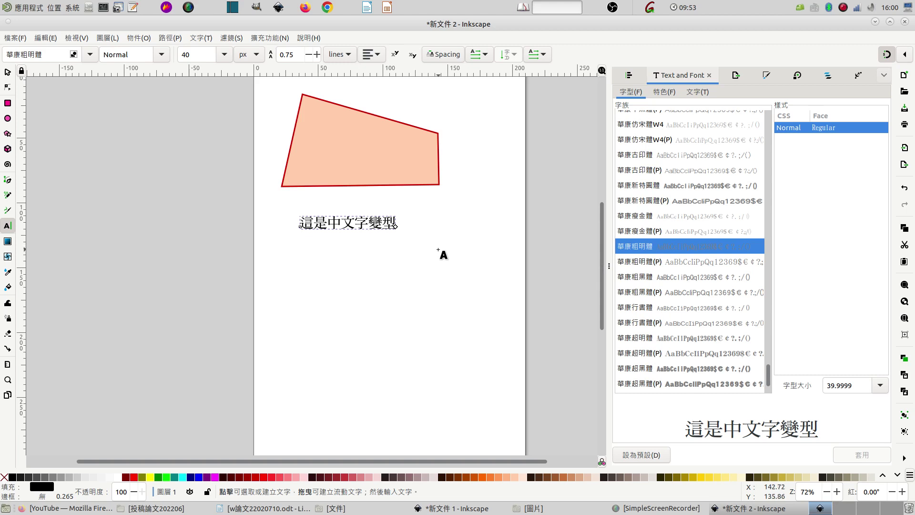
{"action": "left_click", "coordinate": [7, 73]}
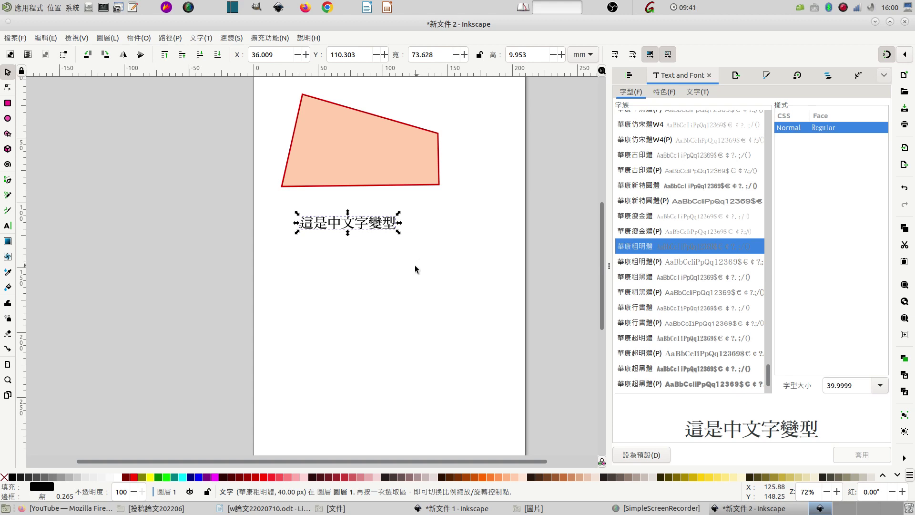
{"action": "left_click", "coordinate": [169, 39]}
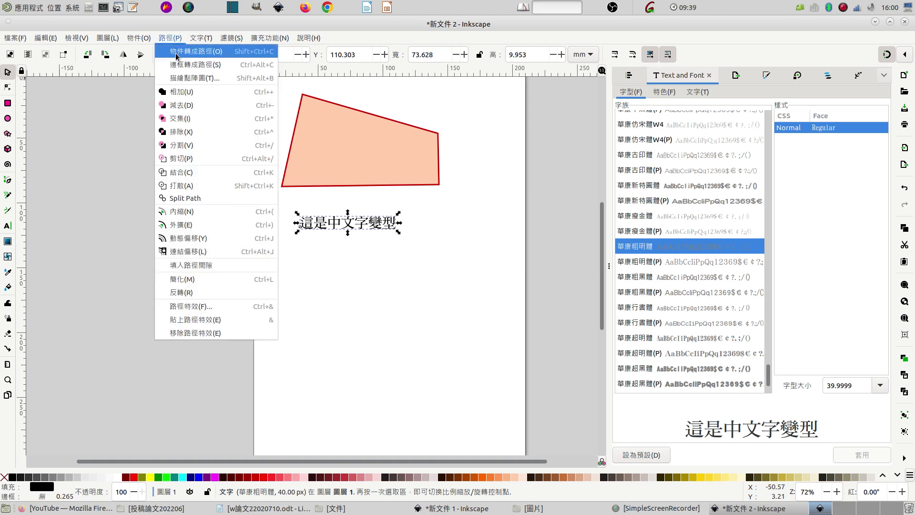
{"action": "left_click", "coordinate": [216, 51]}
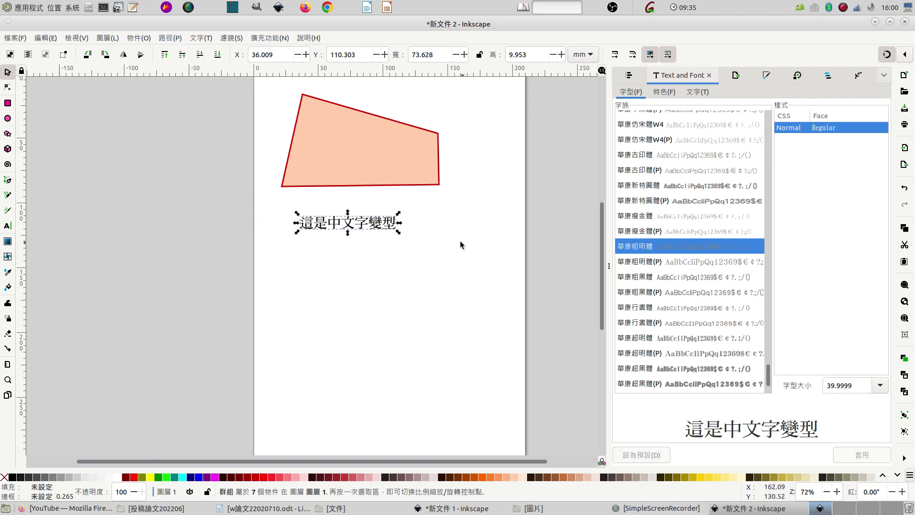
Place the outlined text in the quadrilateral's upper part and show the Path Effects panel.
{"action": "left_click_drag", "start_coordinate": [388, 229], "coordinate": [395, 142]}
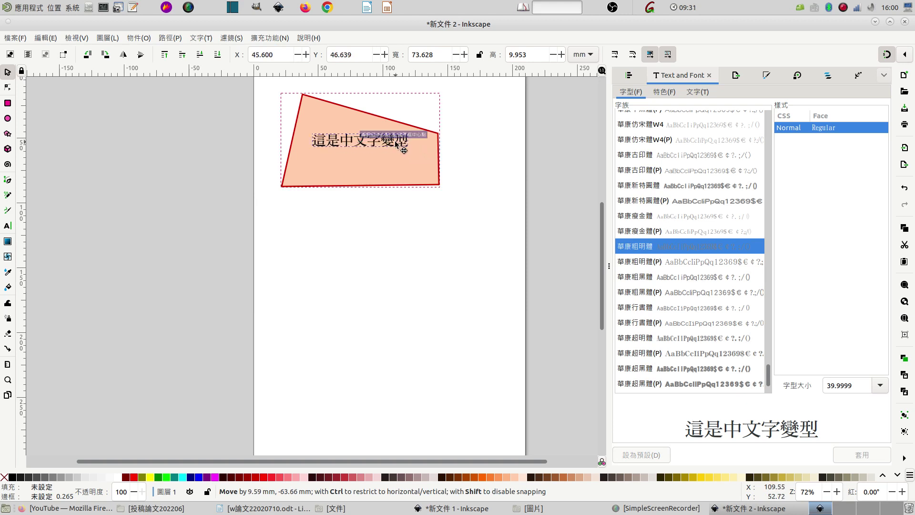
{"action": "left_click_drag", "start_coordinate": [395, 142], "coordinate": [396, 143]}
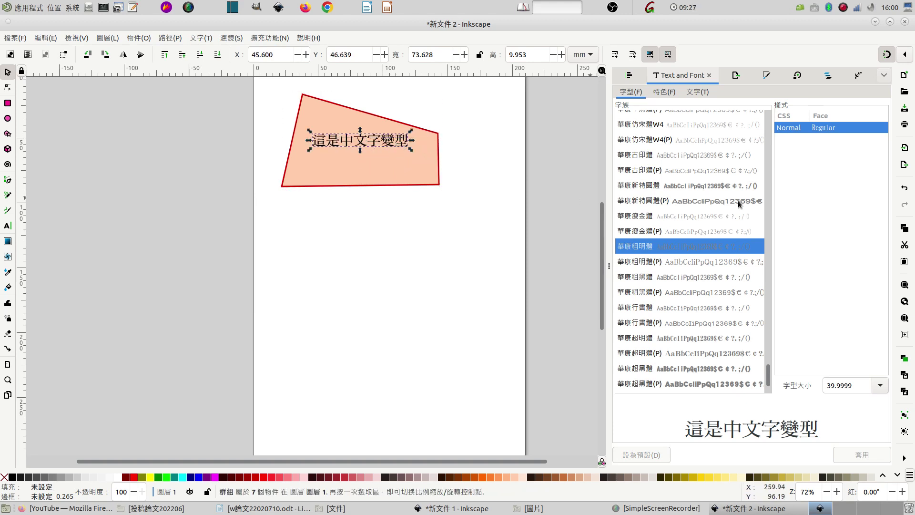
{"action": "left_click", "coordinate": [904, 54]}
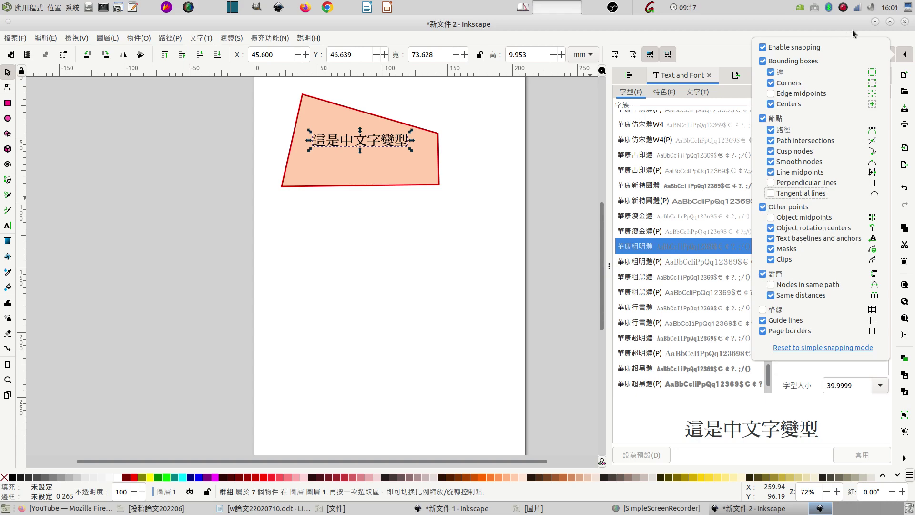
{"action": "left_click", "coordinate": [905, 55]}
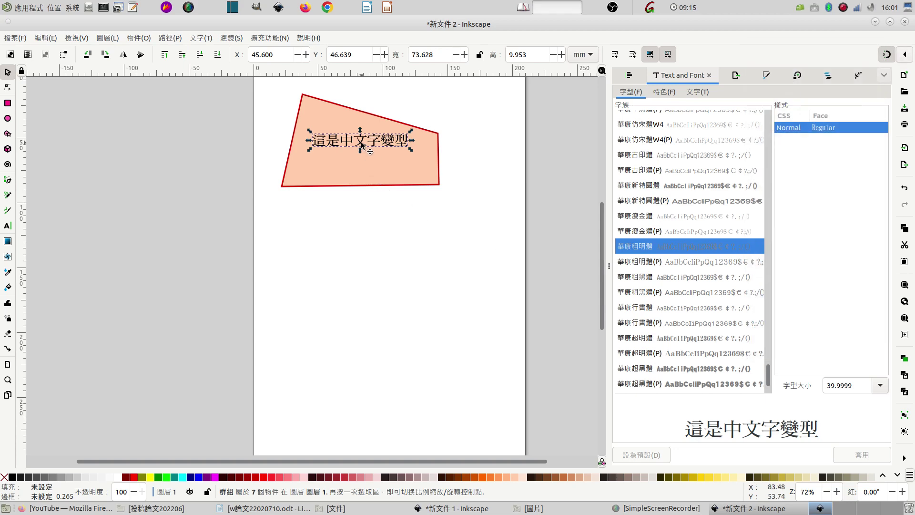
{"action": "left_click_drag", "start_coordinate": [361, 144], "coordinate": [363, 162]}
{"action": "left_click", "coordinate": [363, 156]}
{"action": "left_click_drag", "start_coordinate": [393, 141], "coordinate": [390, 152]}
{"action": "left_click", "coordinate": [465, 225]}
{"action": "left_click", "coordinate": [388, 138]}
{"action": "left_click", "coordinate": [858, 75]}
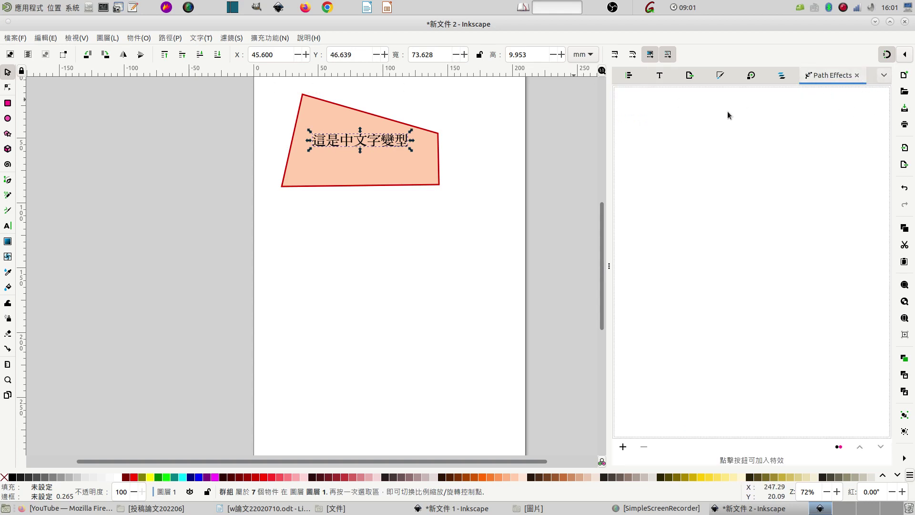
Add an Envelope Deformation path effect to the text group.
{"action": "left_click", "coordinate": [170, 38]}
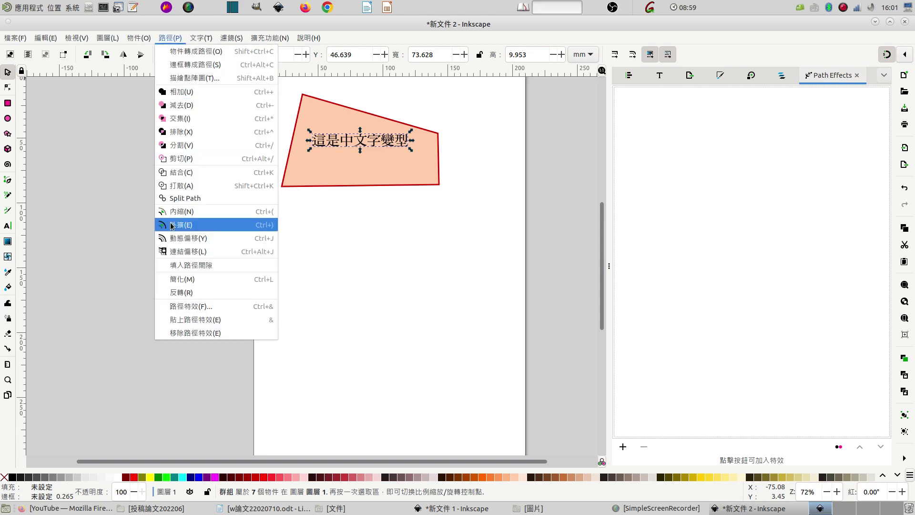
{"action": "left_click", "coordinate": [394, 302]}
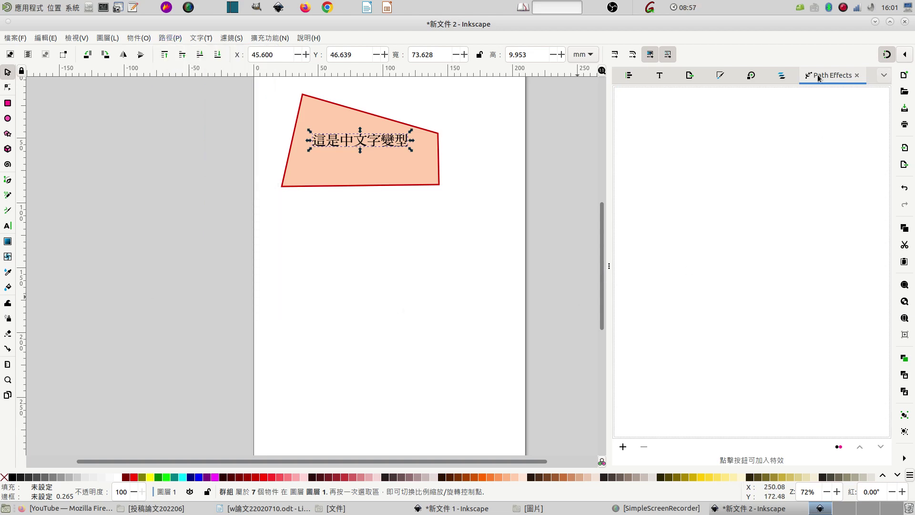
{"action": "left_click", "coordinate": [622, 447]}
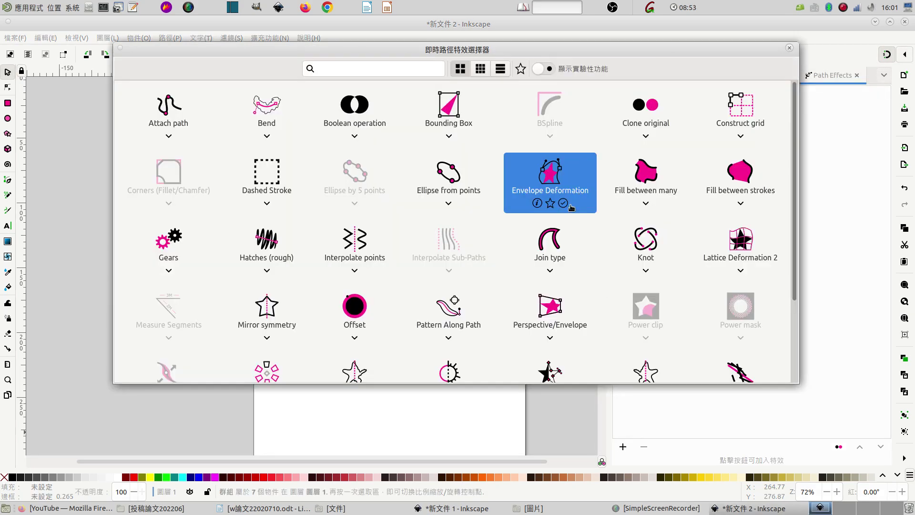
{"action": "left_click", "coordinate": [557, 178]}
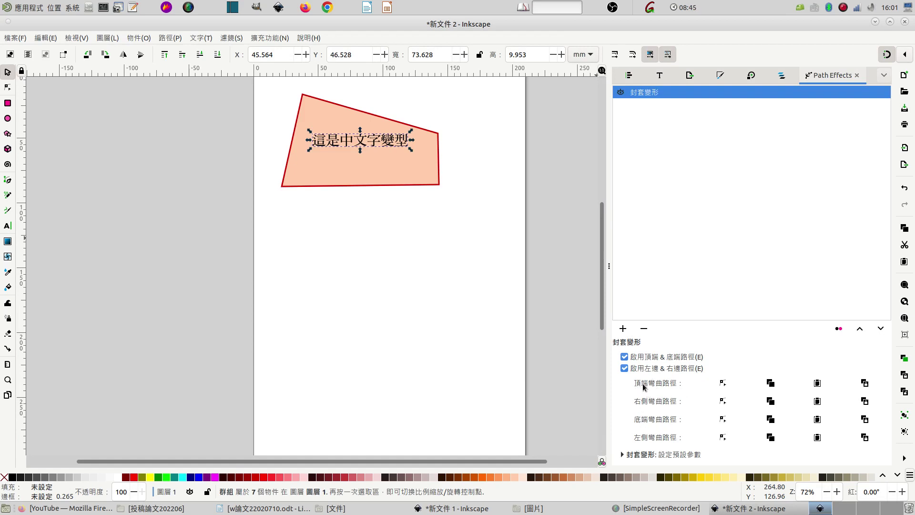
Pin the envelope's top bend path to the top corners and stretch the right path.
{"action": "left_click", "coordinate": [722, 384]}
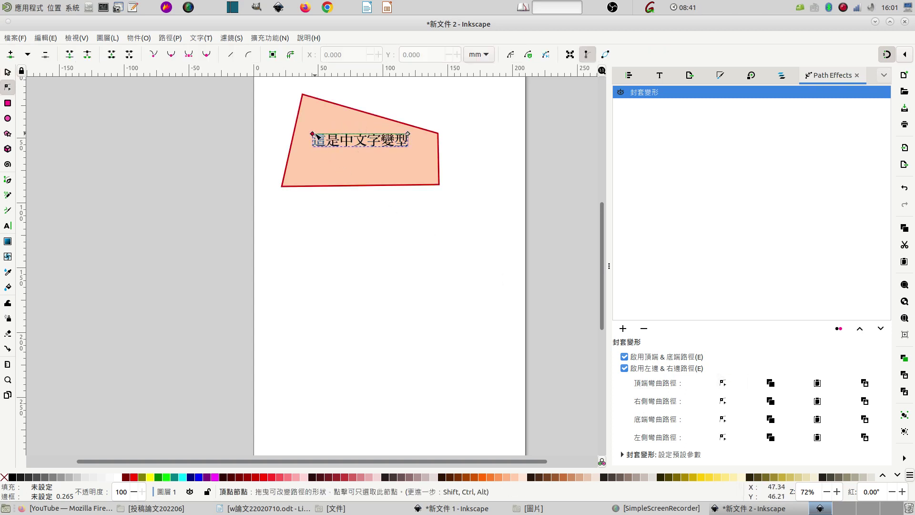
{"action": "left_click_drag", "start_coordinate": [312, 134], "coordinate": [302, 94]}
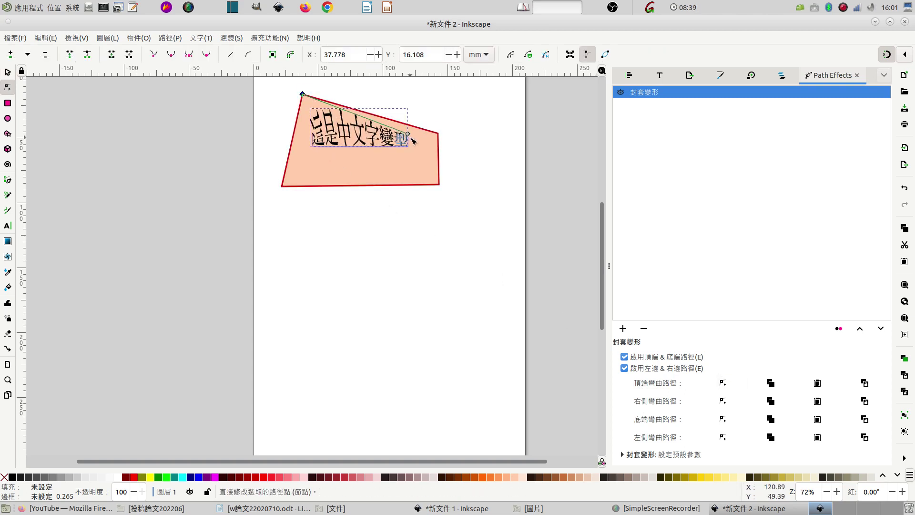
{"action": "left_click_drag", "start_coordinate": [408, 134], "coordinate": [438, 133]}
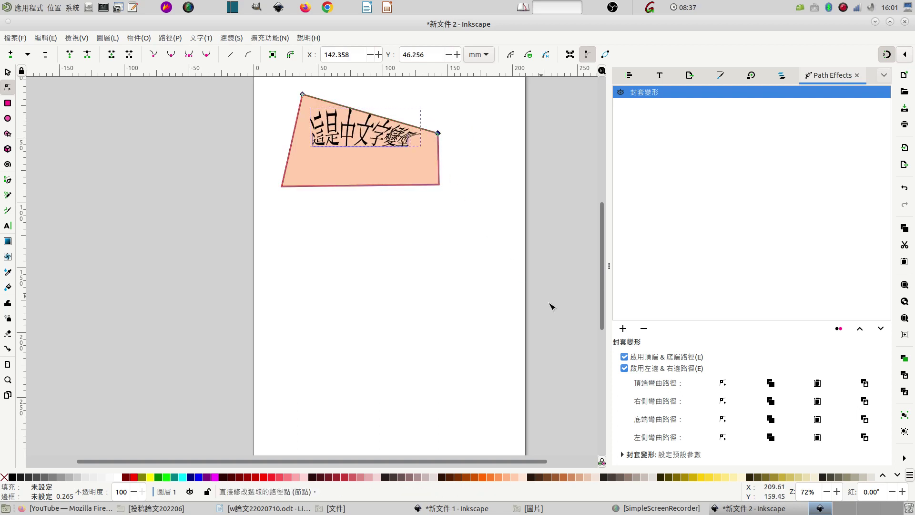
{"action": "left_click", "coordinate": [723, 401]}
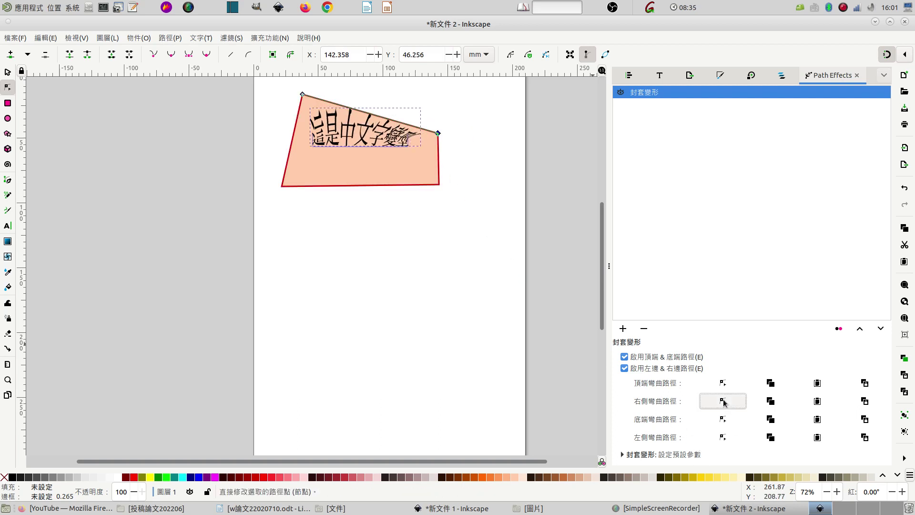
{"action": "mouse_move", "coordinate": [407, 143]}
{"action": "left_mouse_down"}
{"action": "mouse_move", "coordinate": [438, 133]}
{"action": "mouse_move", "coordinate": [439, 185]}
{"action": "left_mouse_up"}
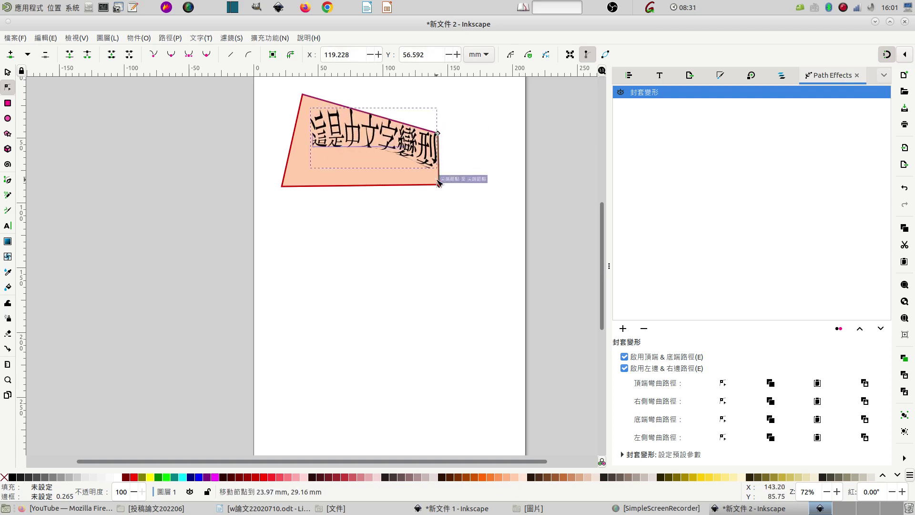
Drag the bottom and left bend paths onto the quadrilateral's lower and left corners.
{"action": "left_click", "coordinate": [723, 419]}
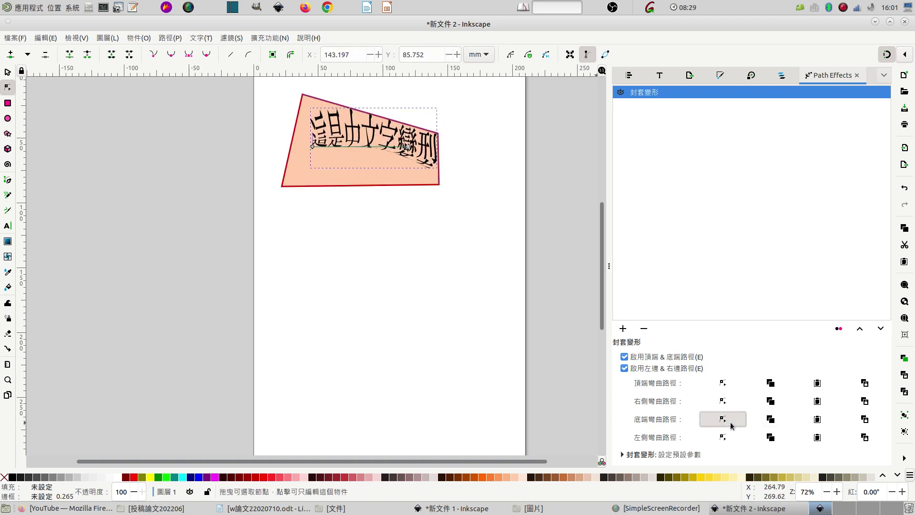
{"action": "left_click_drag", "start_coordinate": [408, 146], "coordinate": [439, 185]}
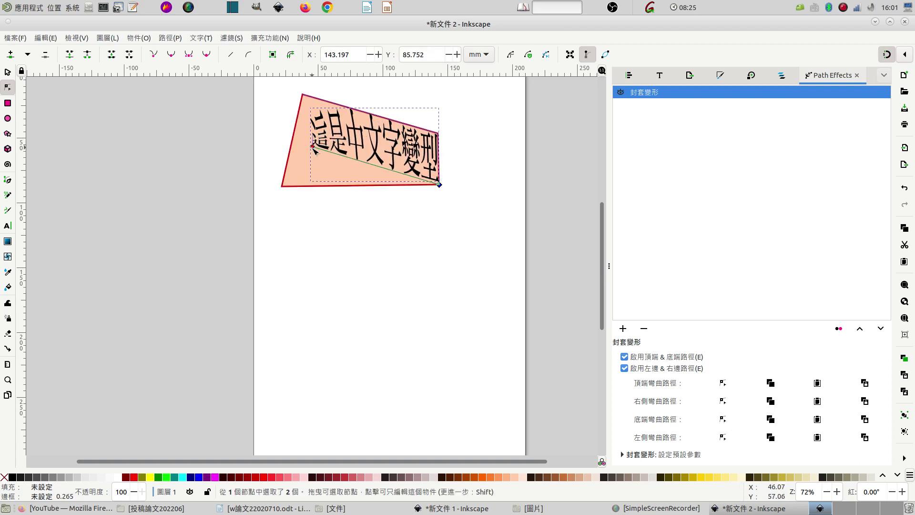
{"action": "left_click_drag", "start_coordinate": [313, 149], "coordinate": [284, 187]}
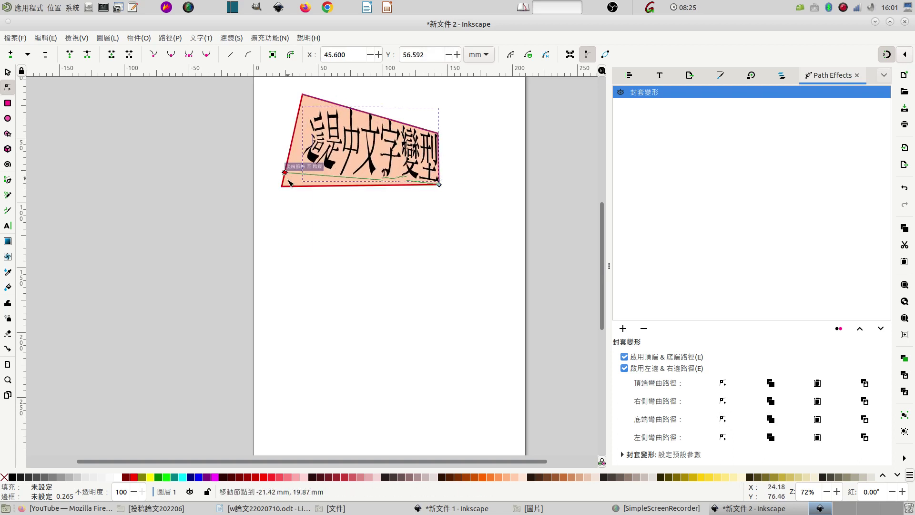
{"action": "left_click", "coordinate": [723, 437]}
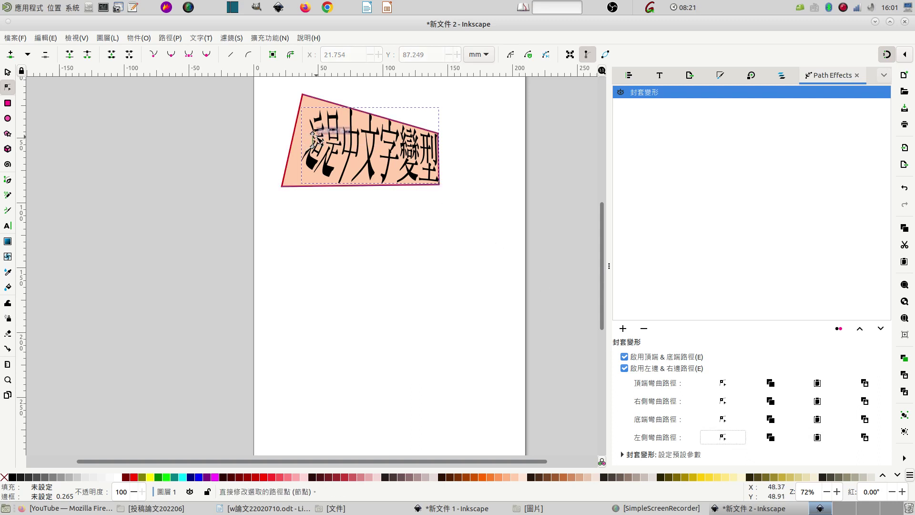
{"action": "left_click_drag", "start_coordinate": [312, 134], "coordinate": [302, 93]}
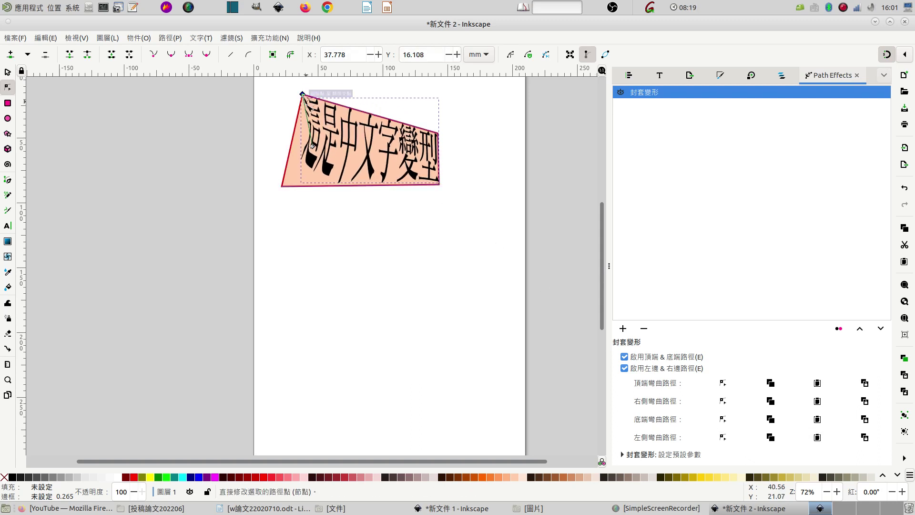
{"action": "left_click_drag", "start_coordinate": [312, 146], "coordinate": [282, 186]}
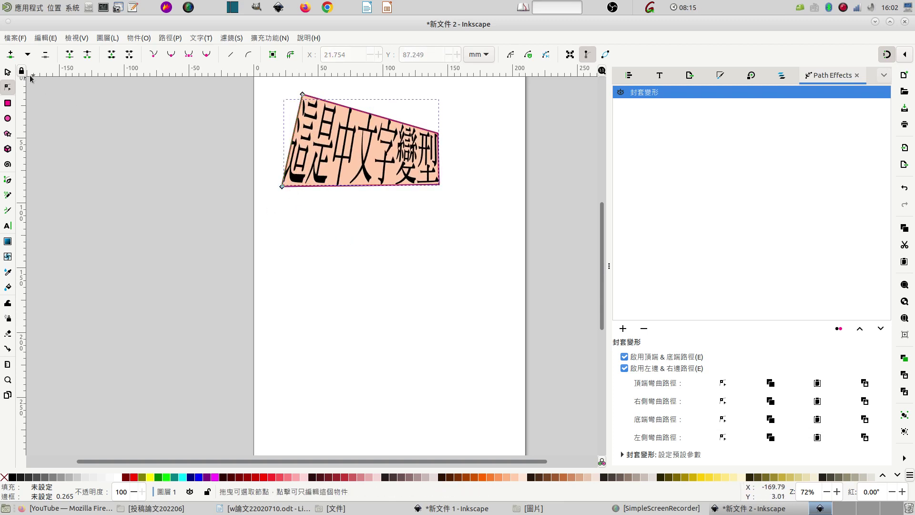
Move the warped text off the page to the left and bake it into a plain path.
{"action": "left_click", "coordinate": [8, 73]}
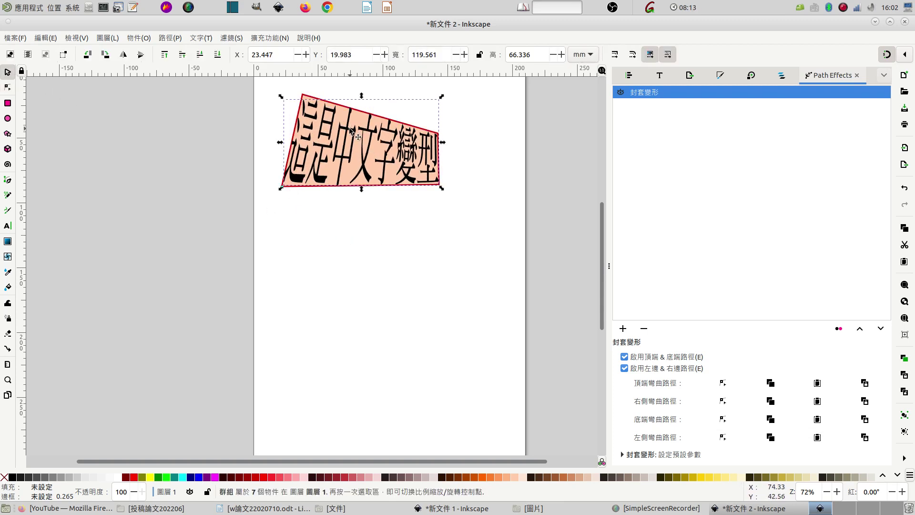
{"action": "left_click_drag", "start_coordinate": [350, 129], "coordinate": [157, 128]}
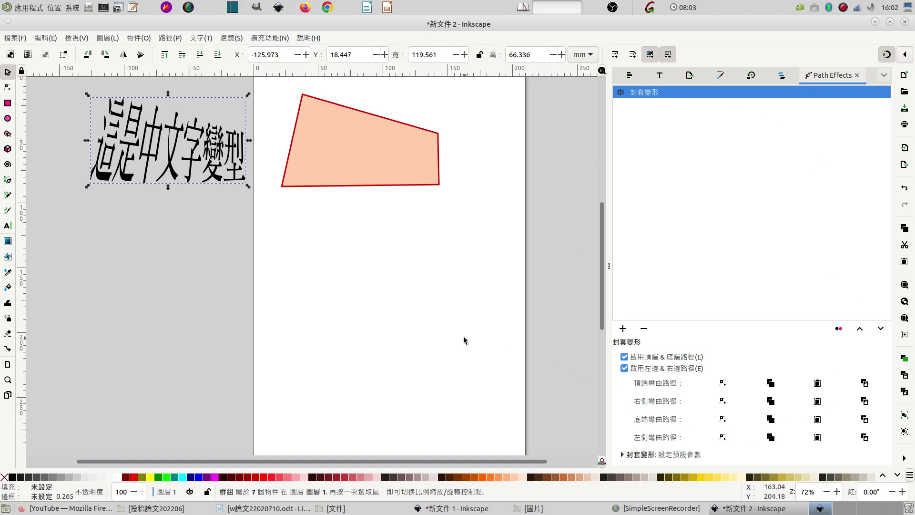
{"action": "left_click", "coordinate": [166, 38]}
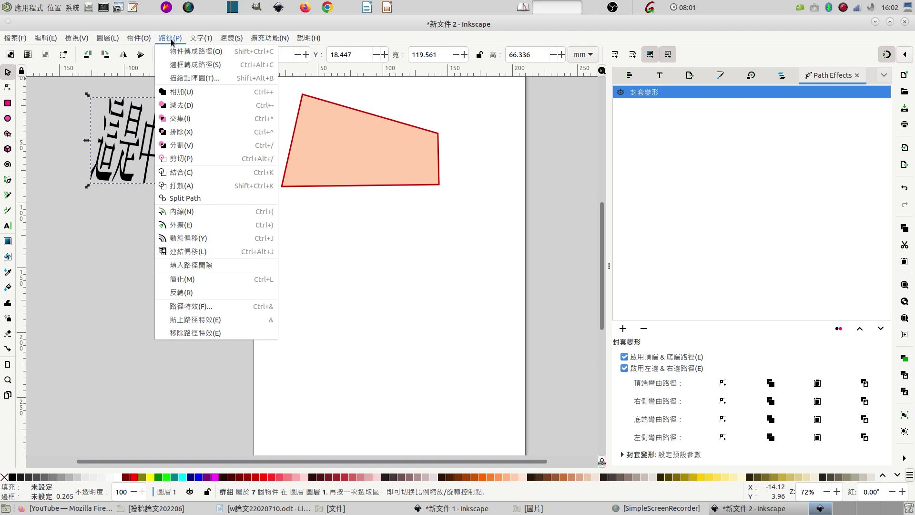
{"action": "left_click", "coordinate": [203, 53]}
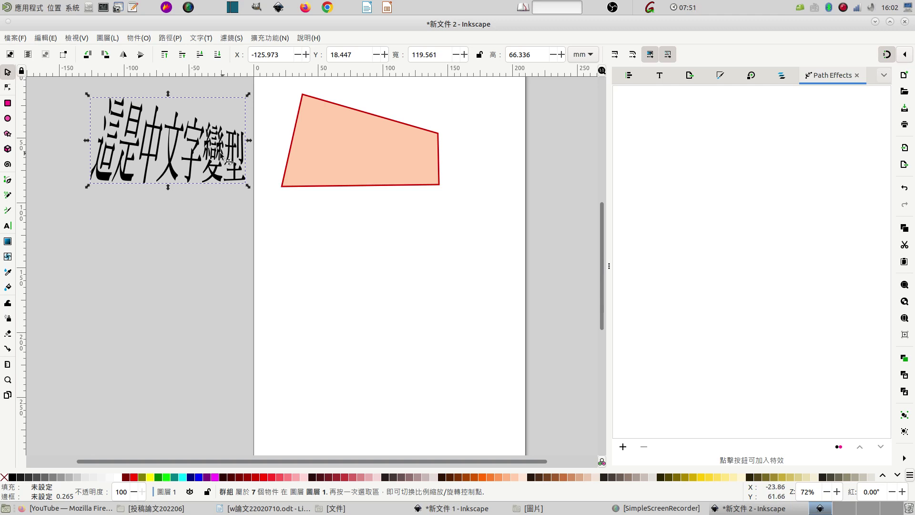
{"action": "left_click_drag", "start_coordinate": [214, 153], "coordinate": [203, 143]}
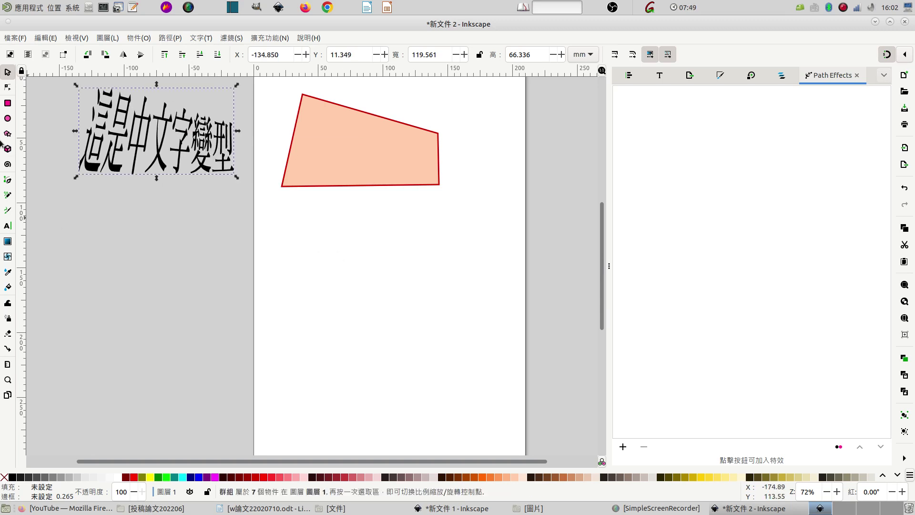
Draw an ellipse below the quadrilateral and type 這是中文字型變化 beneath it.
{"action": "left_click", "coordinate": [8, 120]}
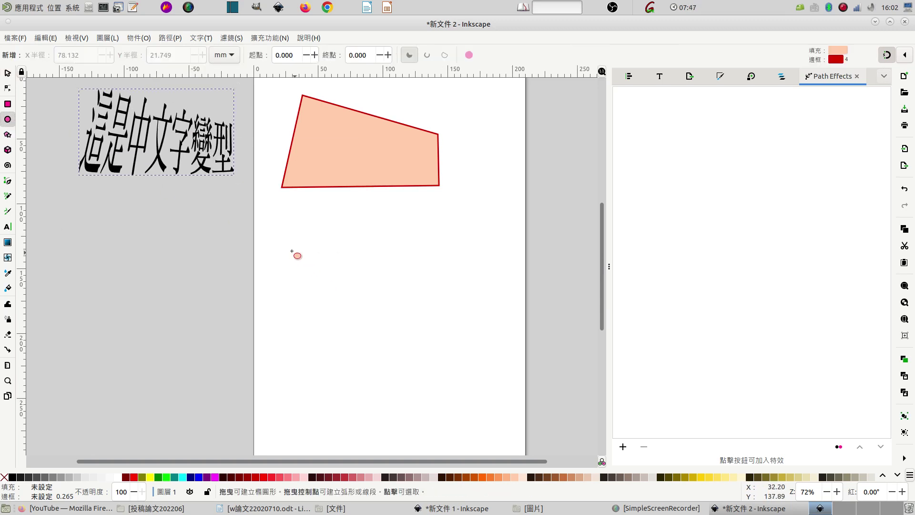
{"action": "left_click_drag", "start_coordinate": [282, 241], "coordinate": [461, 323]}
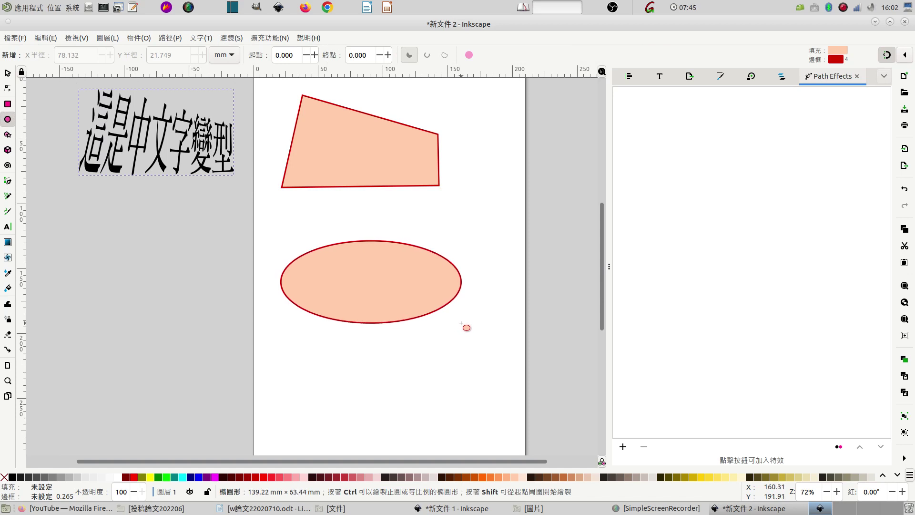
{"action": "left_click", "coordinate": [8, 228]}
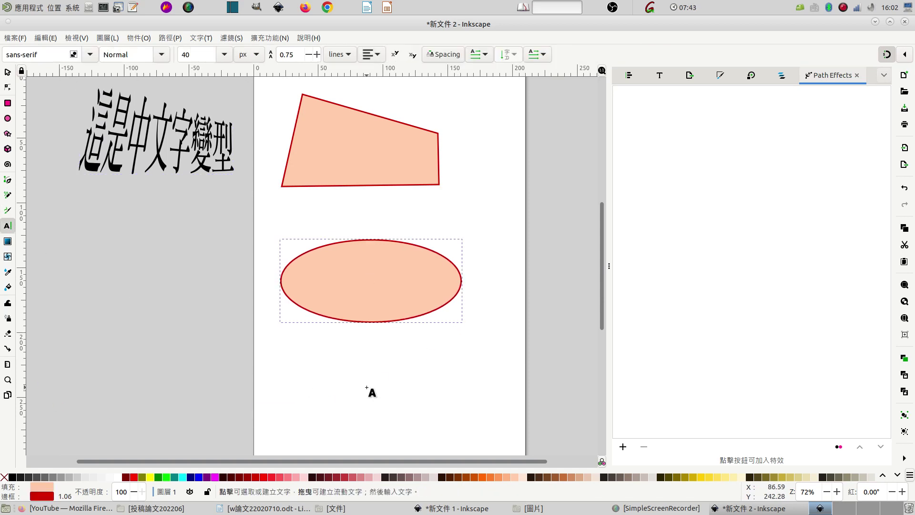
{"action": "left_click", "coordinate": [329, 362]}
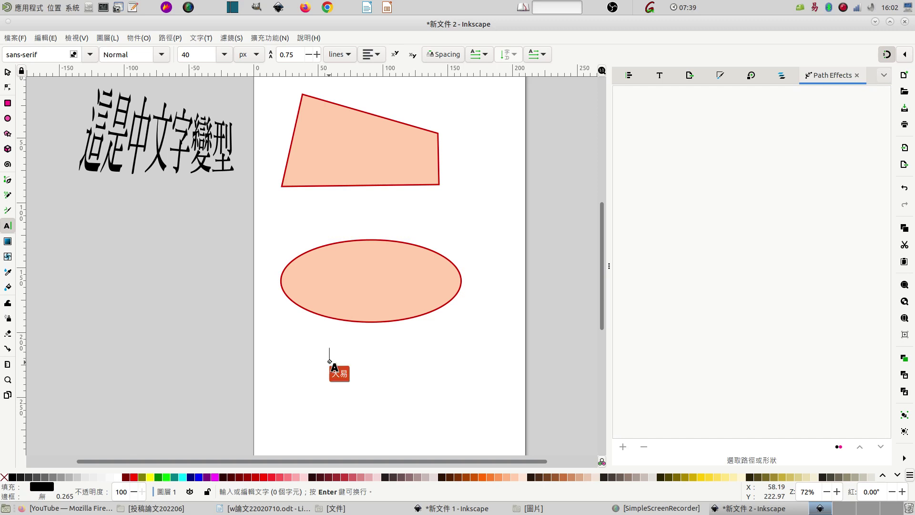
{"action": "type", "text": "這是"}
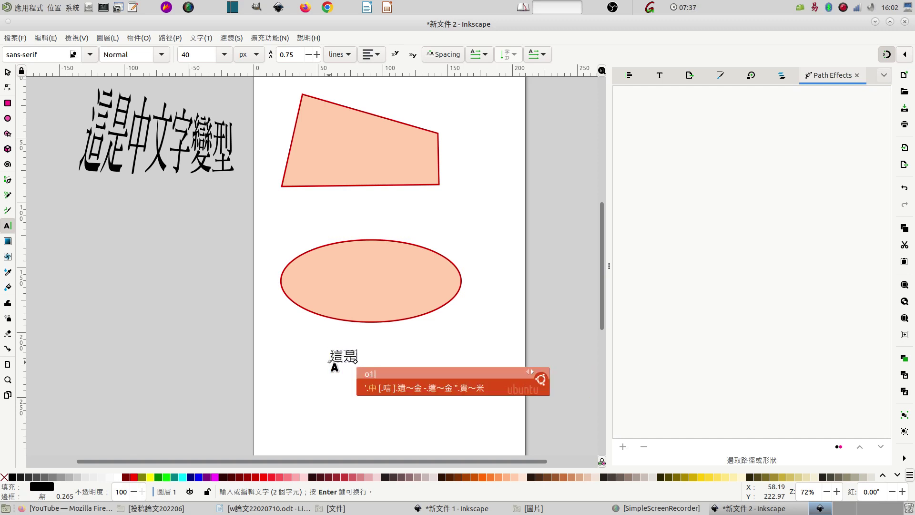
{"action": "type", "text": "中文字"}
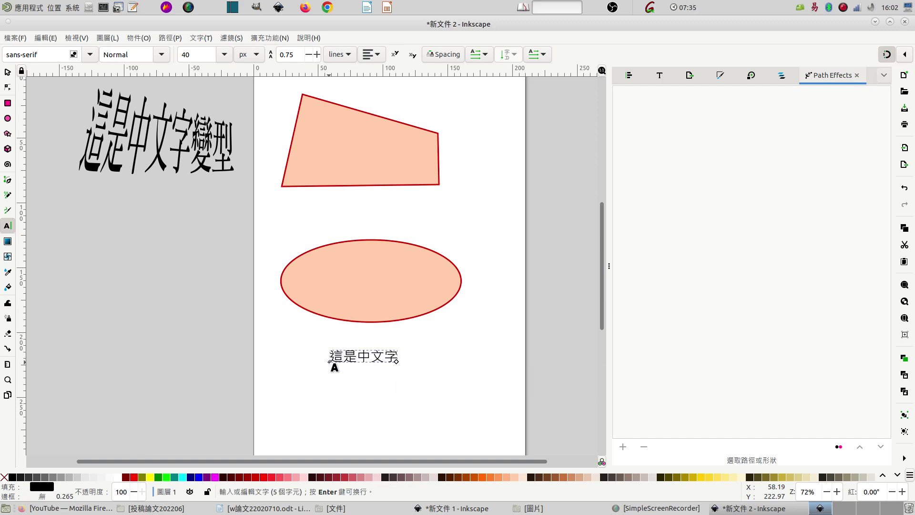
{"action": "type", "text": "型變"}
{"action": "type", "text": "化"}
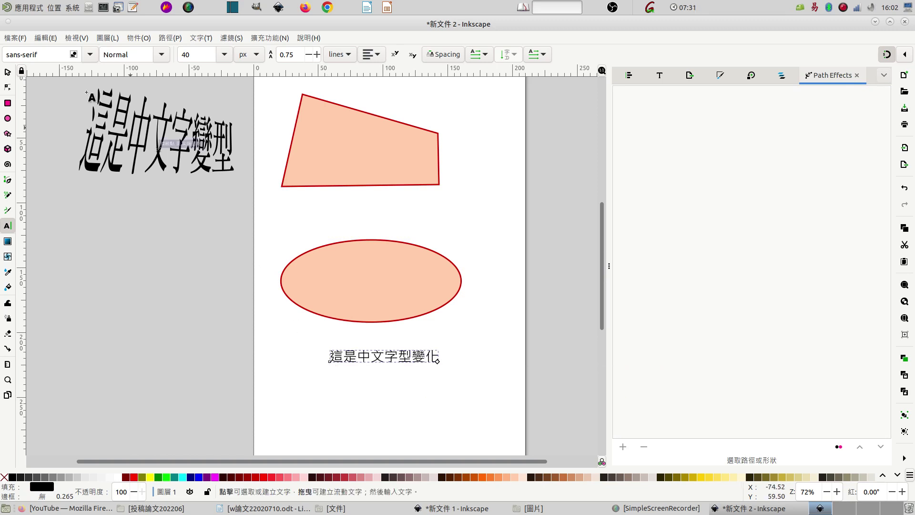
{"action": "left_click", "coordinate": [7, 72]}
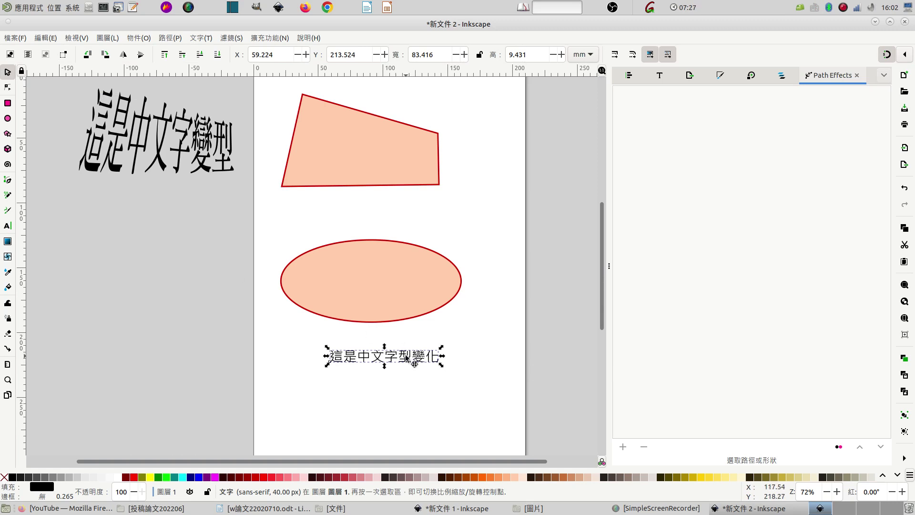
Move the 這是中文字型變化 text into the ellipse and convert it to eight paths.
{"action": "left_click_drag", "start_coordinate": [406, 358], "coordinate": [386, 283]}
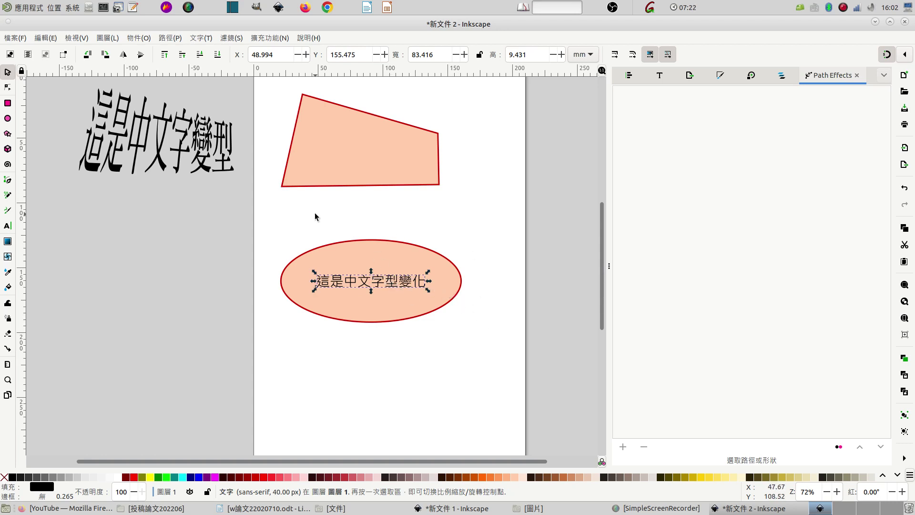
{"action": "left_click", "coordinate": [197, 39]}
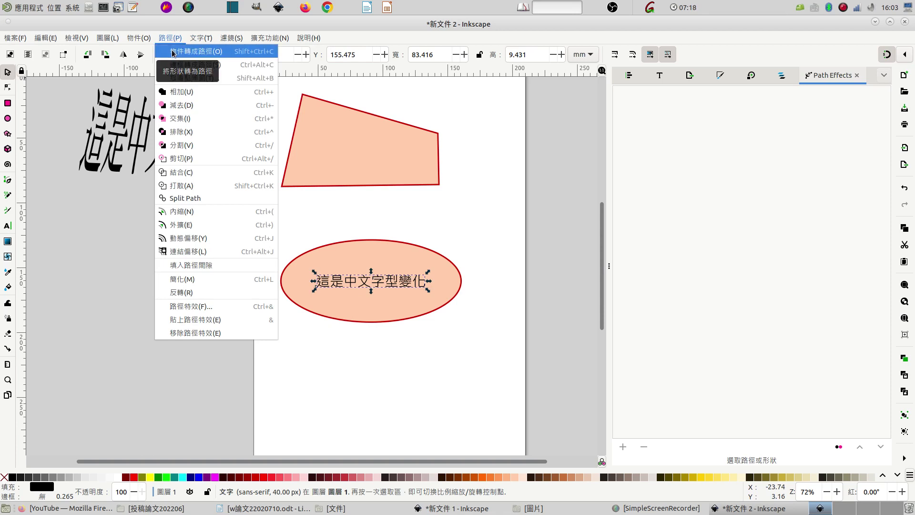
{"action": "left_click", "coordinate": [172, 52]}
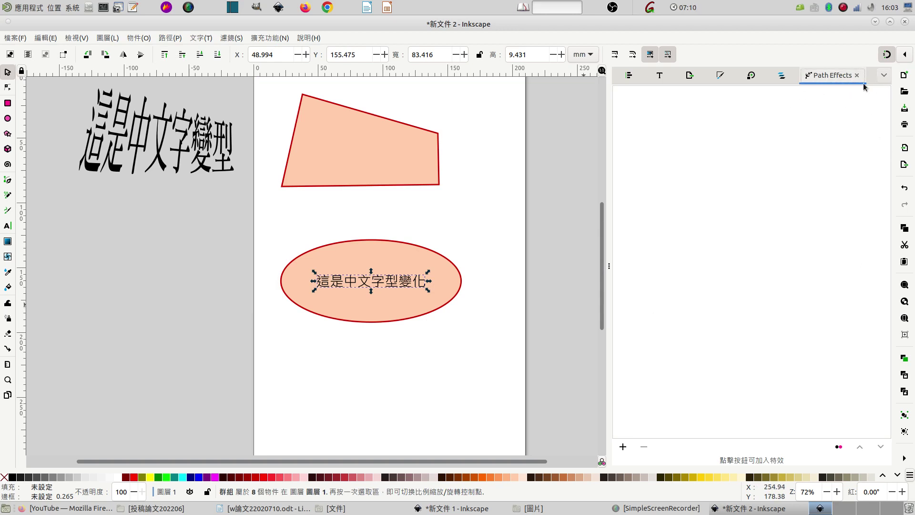
Apply Envelope Deformation to the text group and pull its top corners outward.
{"action": "left_click", "coordinate": [623, 447]}
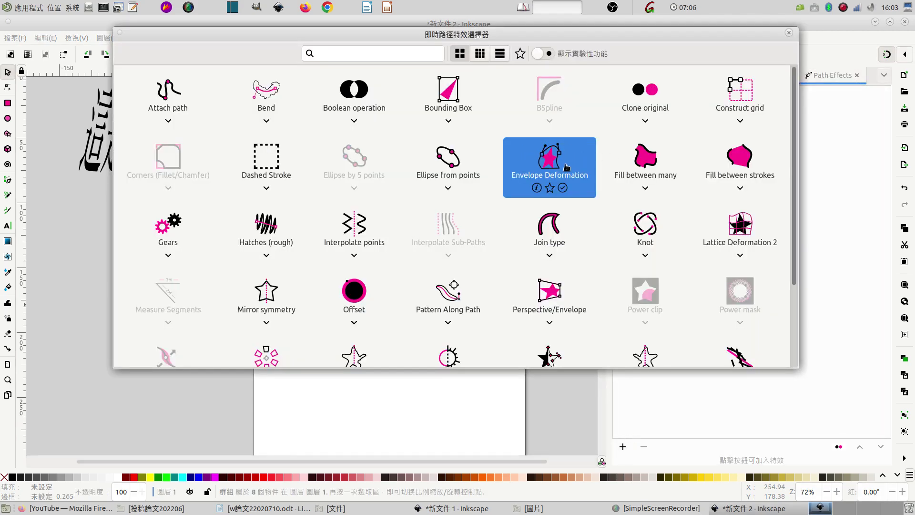
{"action": "left_click", "coordinate": [559, 156]}
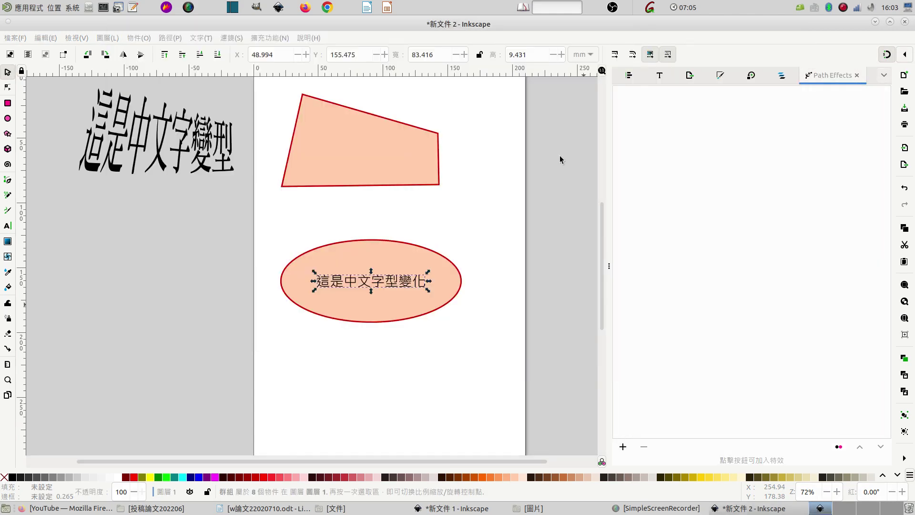
{"action": "left_click", "coordinate": [402, 283]}
{"action": "left_click", "coordinate": [723, 384]}
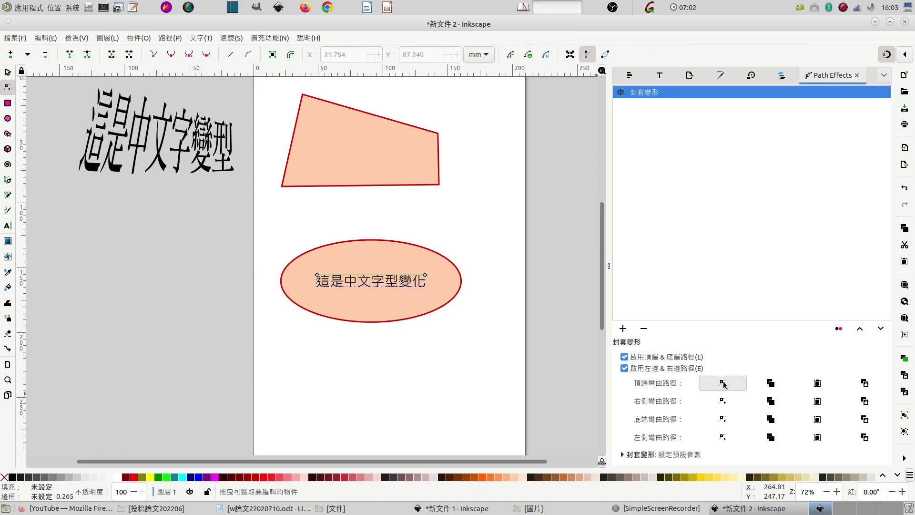
{"action": "left_click_drag", "start_coordinate": [317, 275], "coordinate": [303, 253]}
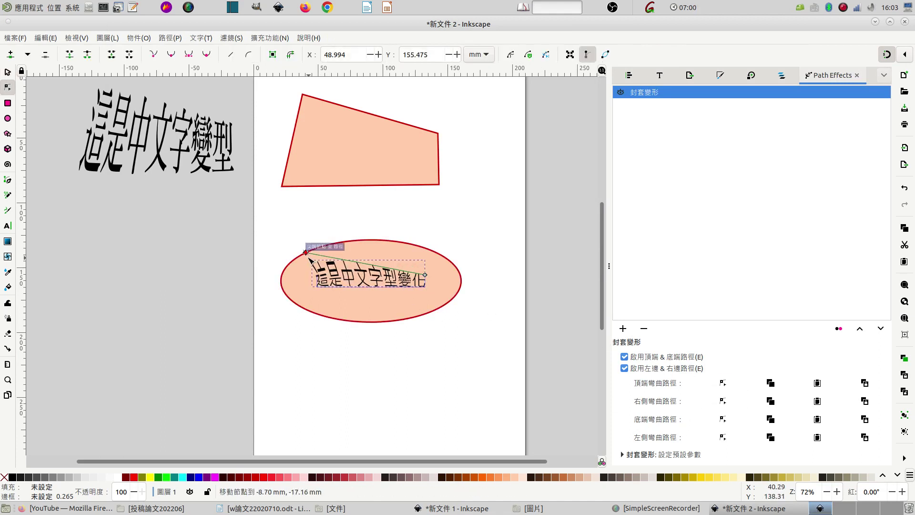
{"action": "left_click_drag", "start_coordinate": [424, 275], "coordinate": [446, 258]}
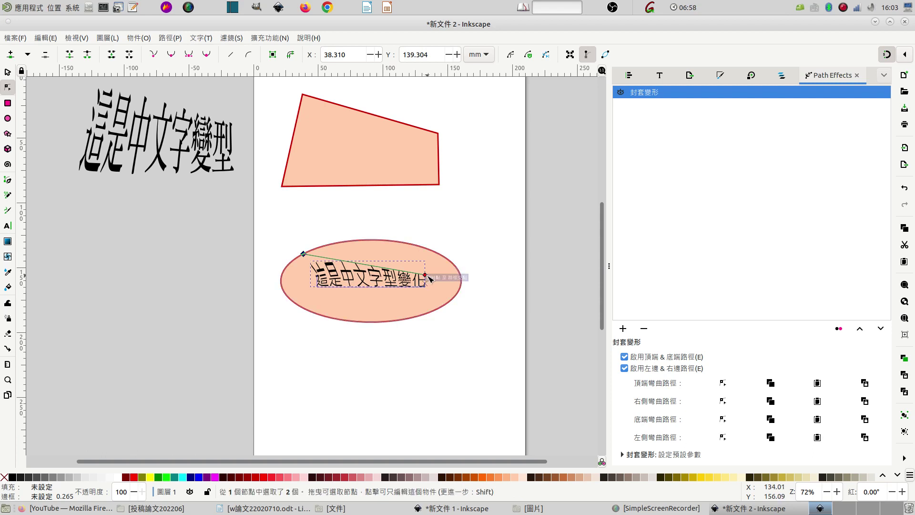
Drag the envelope's right, bottom and left corners outward toward the ellipse edges.
{"action": "left_click", "coordinate": [723, 401]}
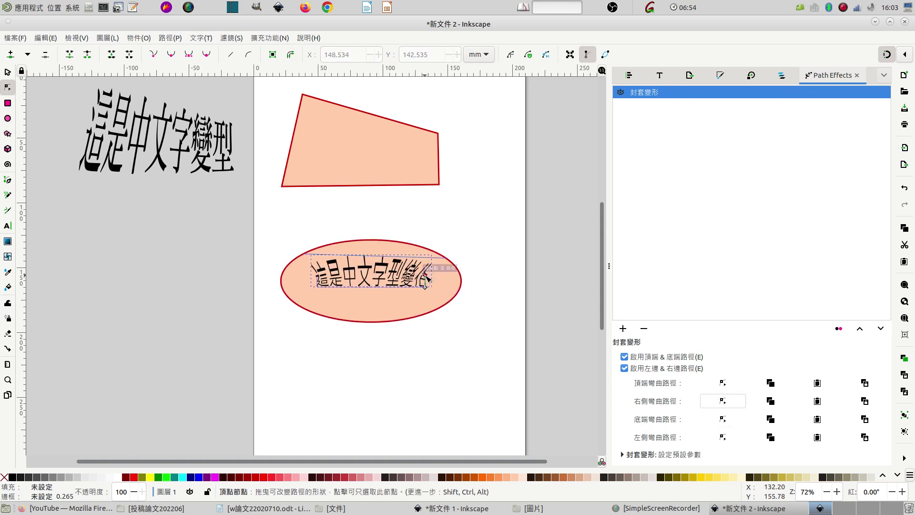
{"action": "left_click", "coordinate": [425, 286]}
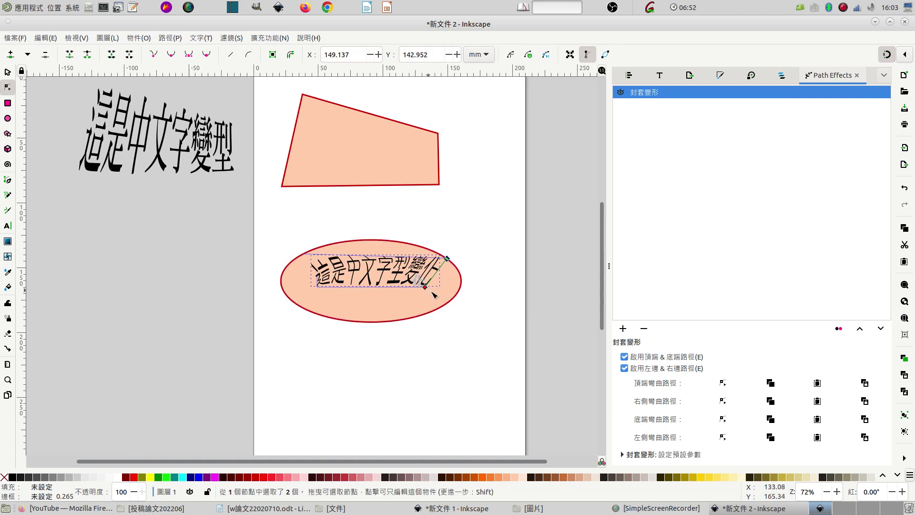
{"action": "left_click_drag", "start_coordinate": [425, 287], "coordinate": [447, 302]}
{"action": "left_click", "coordinate": [723, 421]}
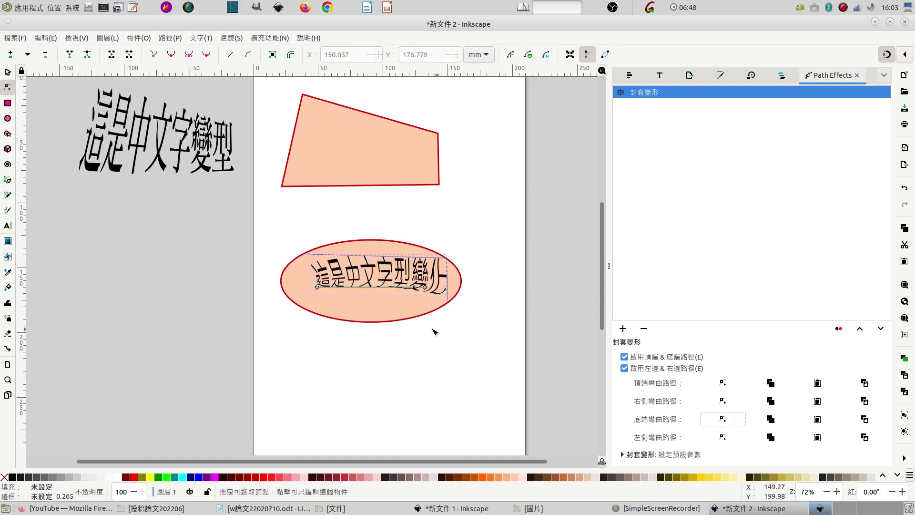
{"action": "mouse_move", "coordinate": [447, 302]}
{"action": "left_mouse_down"}
{"action": "mouse_move", "coordinate": [433, 295]}
{"action": "mouse_move", "coordinate": [446, 303]}
{"action": "left_mouse_up"}
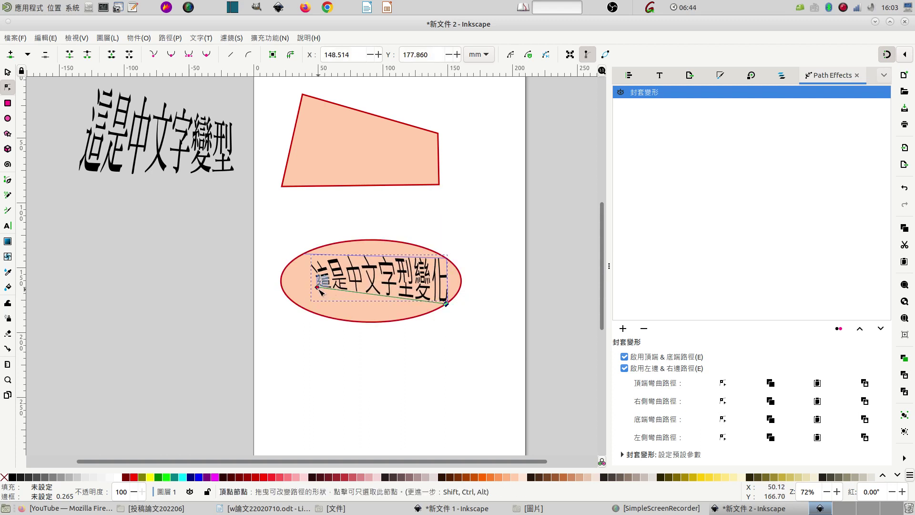
{"action": "left_click_drag", "start_coordinate": [317, 287], "coordinate": [310, 312]}
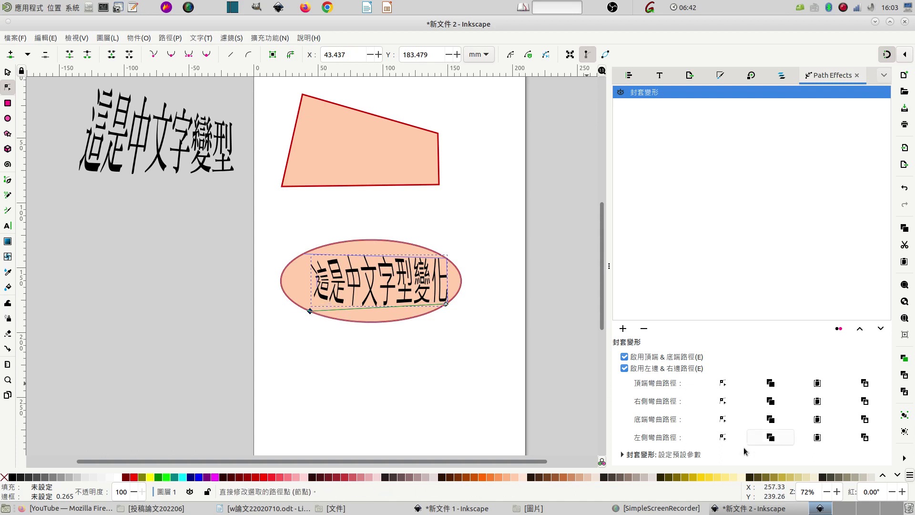
{"action": "left_click", "coordinate": [723, 437]}
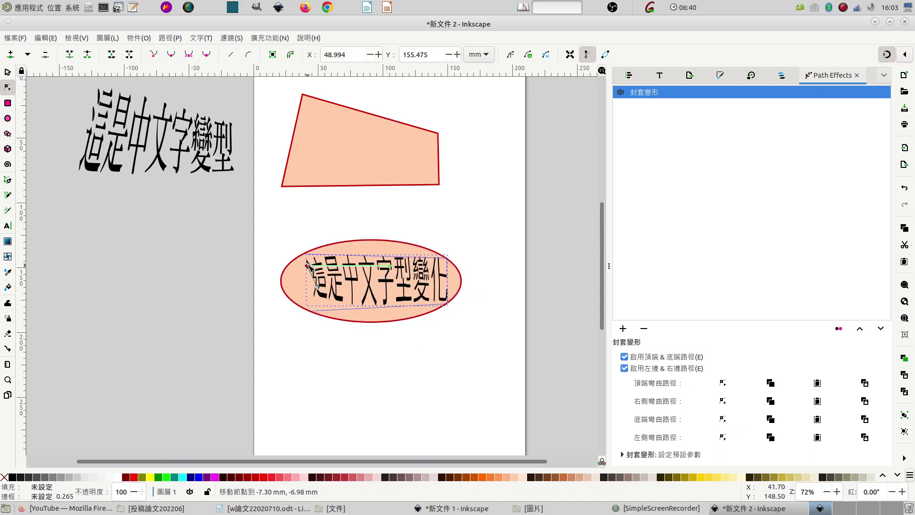
{"action": "left_click_drag", "start_coordinate": [318, 275], "coordinate": [303, 253]}
{"action": "left_click_drag", "start_coordinate": [318, 287], "coordinate": [305, 309]}
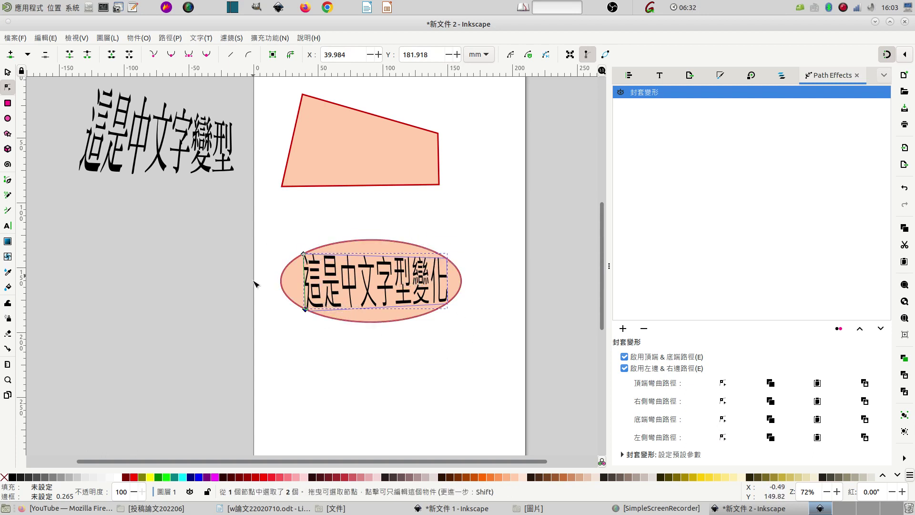
Bow the envelope's top edge upward and bottom edge downward so the text bulges.
{"action": "left_click", "coordinate": [723, 383]}
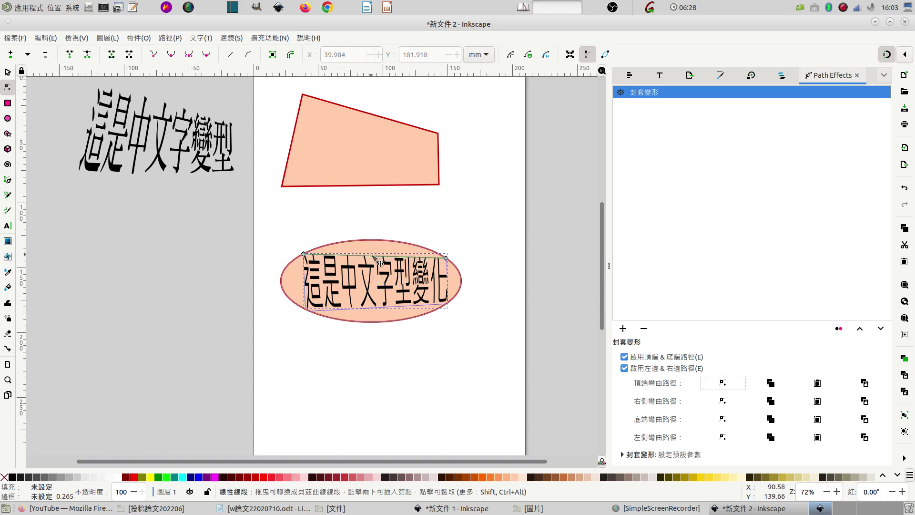
{"action": "left_click_drag", "start_coordinate": [373, 256], "coordinate": [377, 244]}
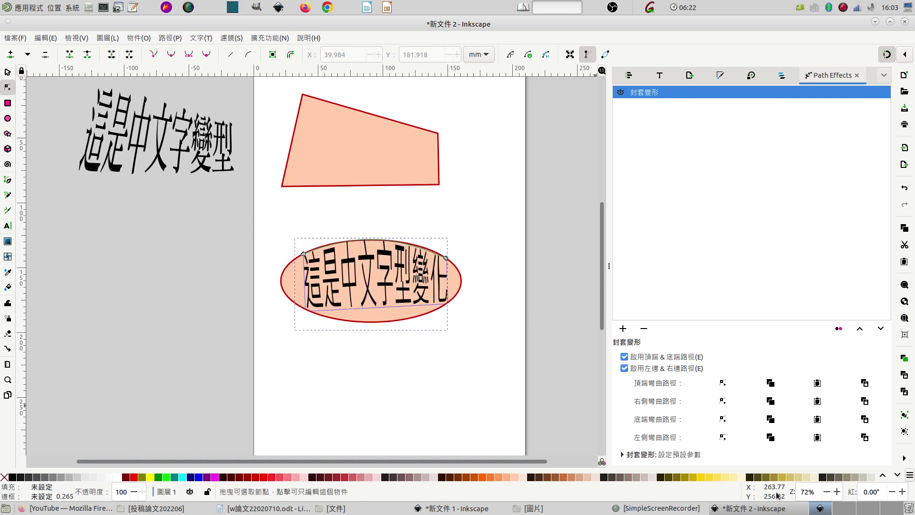
{"action": "left_click", "coordinate": [723, 419]}
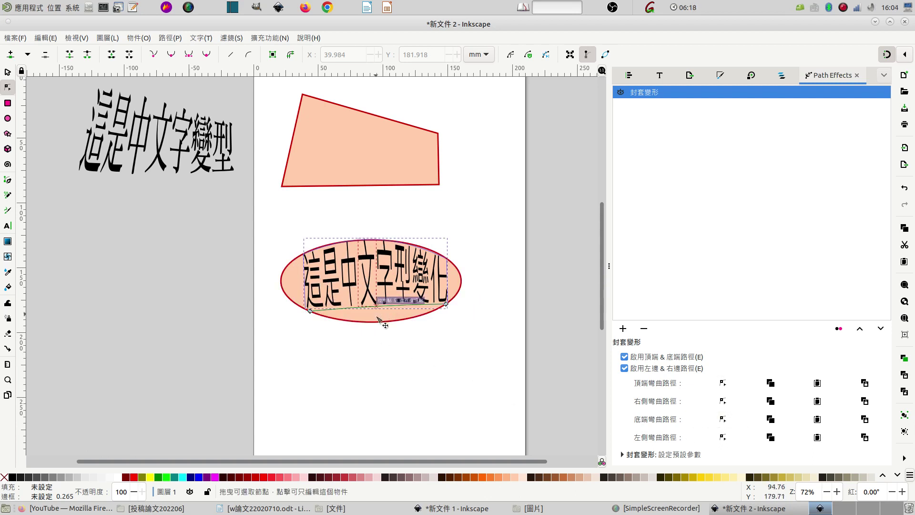
{"action": "left_click_drag", "start_coordinate": [375, 307], "coordinate": [376, 320]}
{"action": "left_click", "coordinate": [392, 351]}
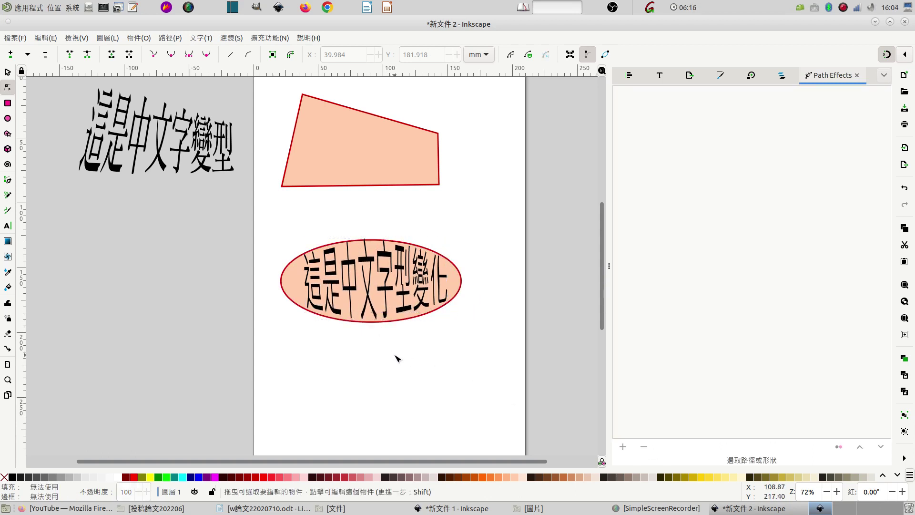
Move the warped text left off the page and convert it with Object to Path.
{"action": "left_click", "coordinate": [8, 72]}
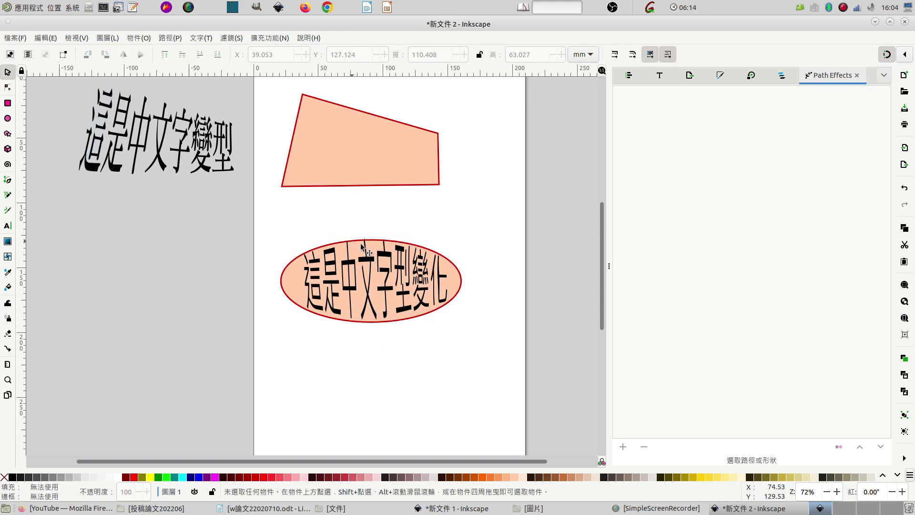
{"action": "left_click_drag", "start_coordinate": [380, 252], "coordinate": [156, 250]}
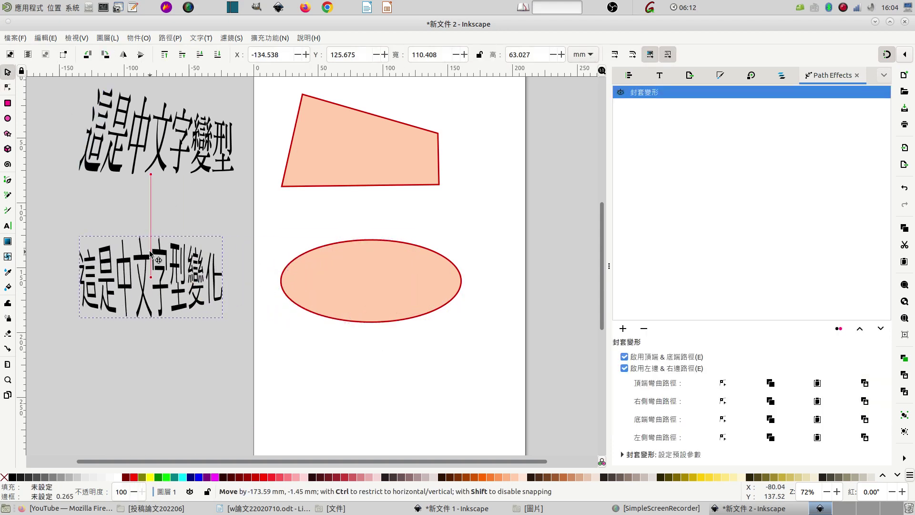
{"action": "left_click", "coordinate": [170, 37]}
{"action": "left_click", "coordinate": [195, 51]}
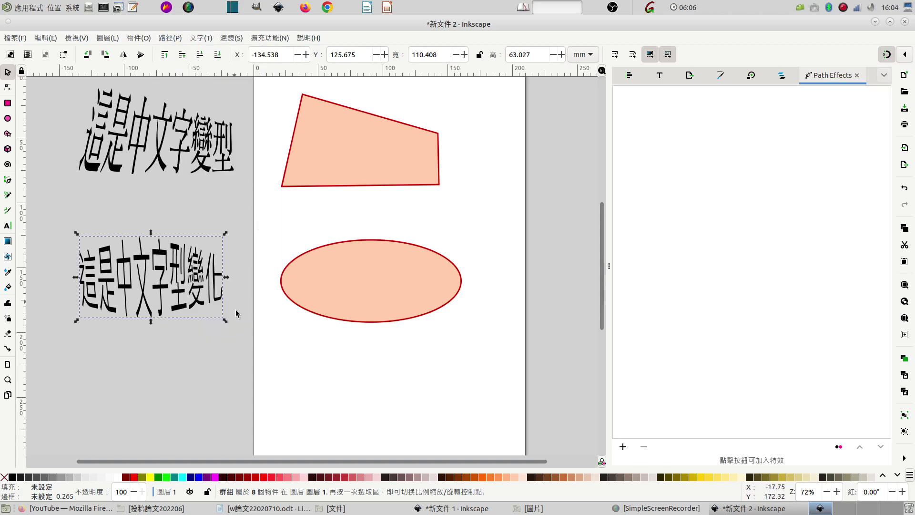
{"action": "left_click", "coordinate": [223, 329]}
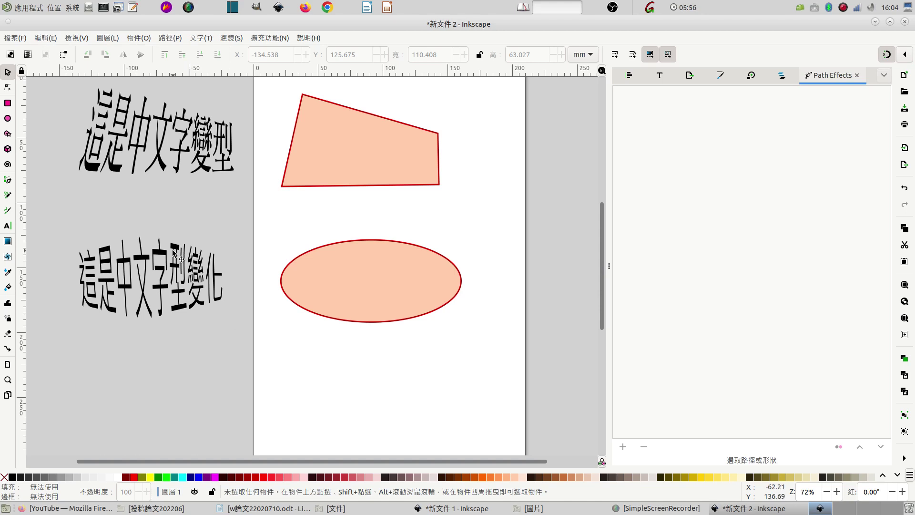
Place the warped text below the ellipse, fill it orange and give it a black stroke.
{"action": "left_click_drag", "start_coordinate": [221, 291], "coordinate": [399, 370]}
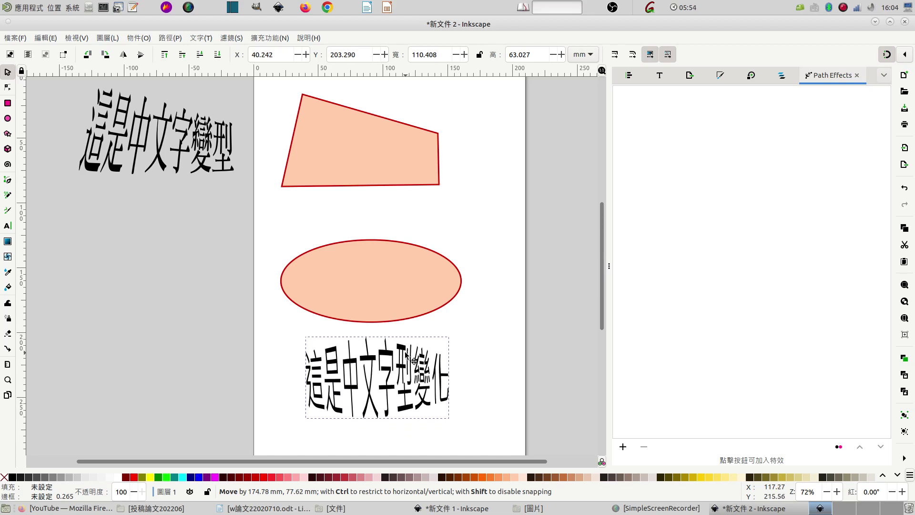
{"action": "left_click_drag", "start_coordinate": [415, 370], "coordinate": [414, 360]}
{"action": "left_click", "coordinate": [483, 478]}
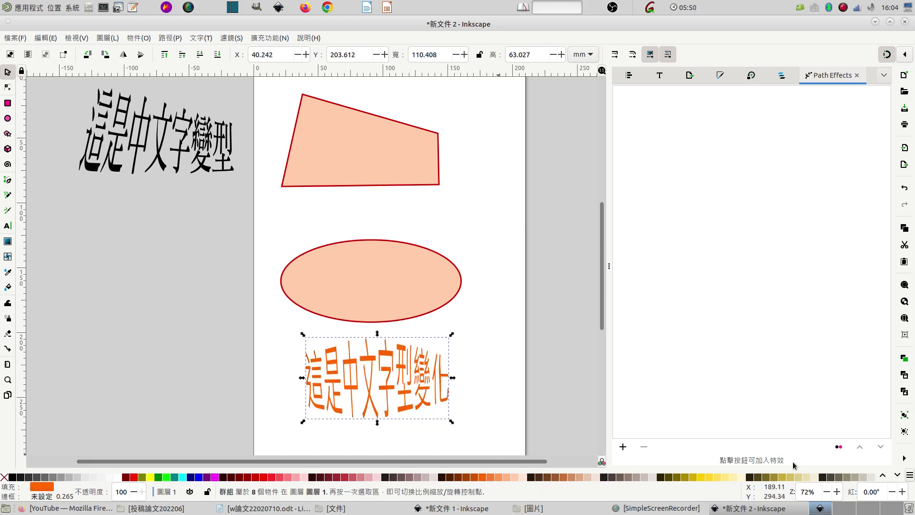
{"action": "right_click", "coordinate": [50, 498]}
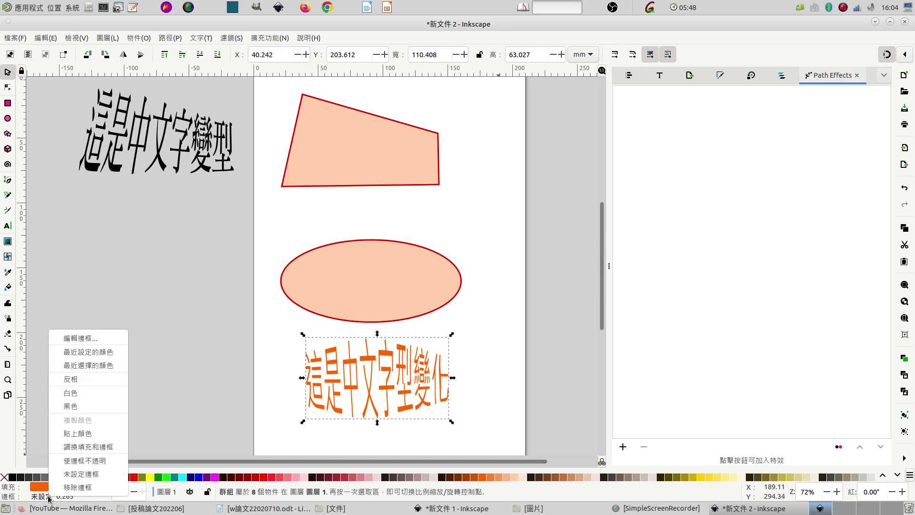
{"action": "left_click", "coordinate": [79, 406]}
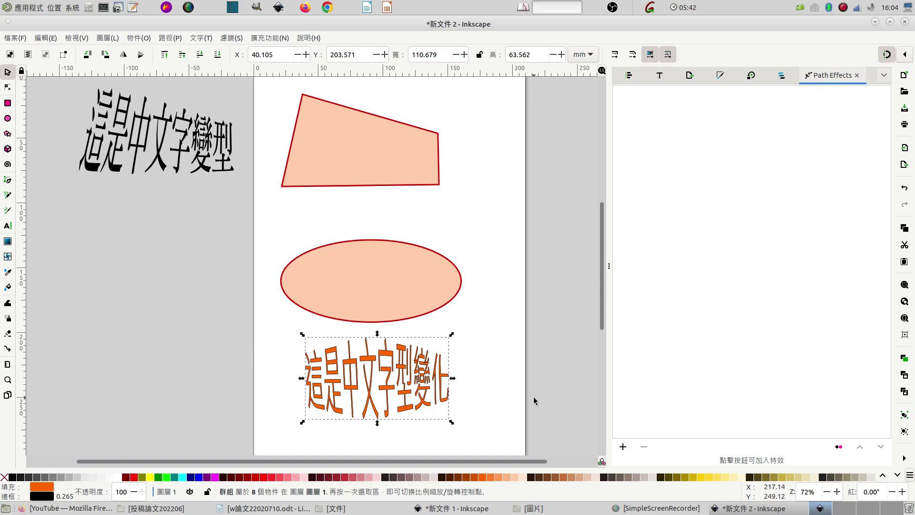
{"action": "left_click_drag", "start_coordinate": [390, 353], "coordinate": [385, 350]}
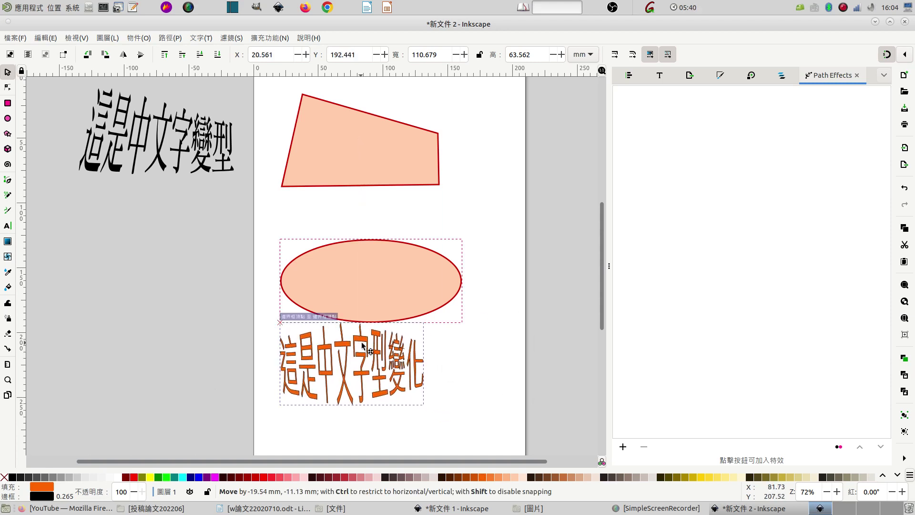
{"action": "left_click", "coordinate": [512, 343]}
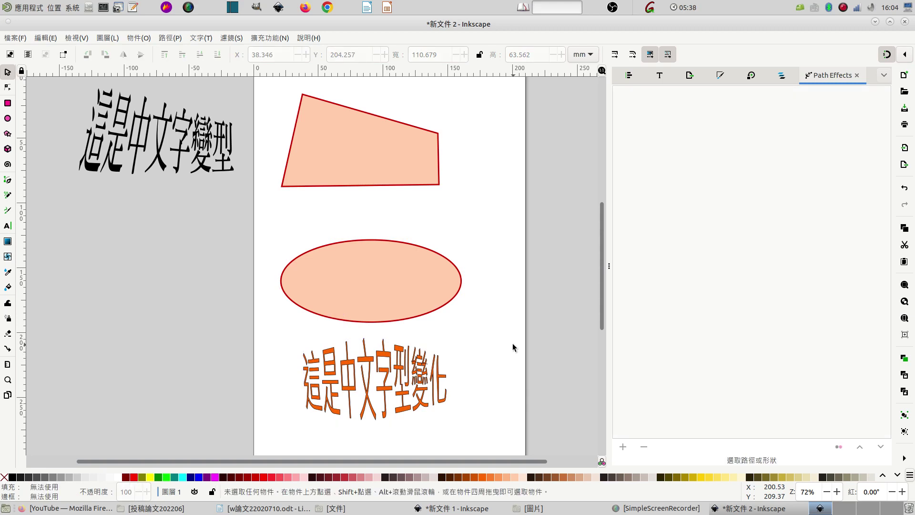